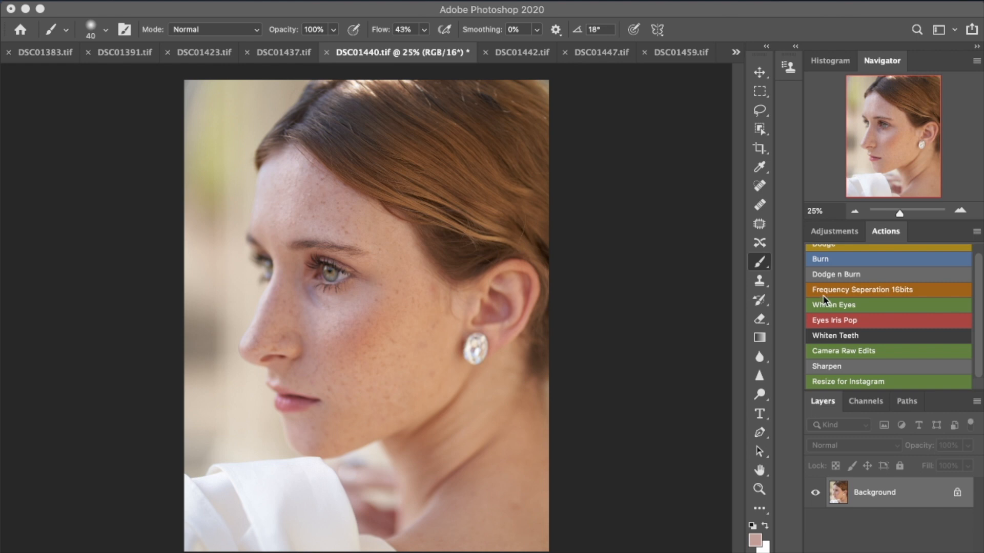
pyautogui.click(826, 288)
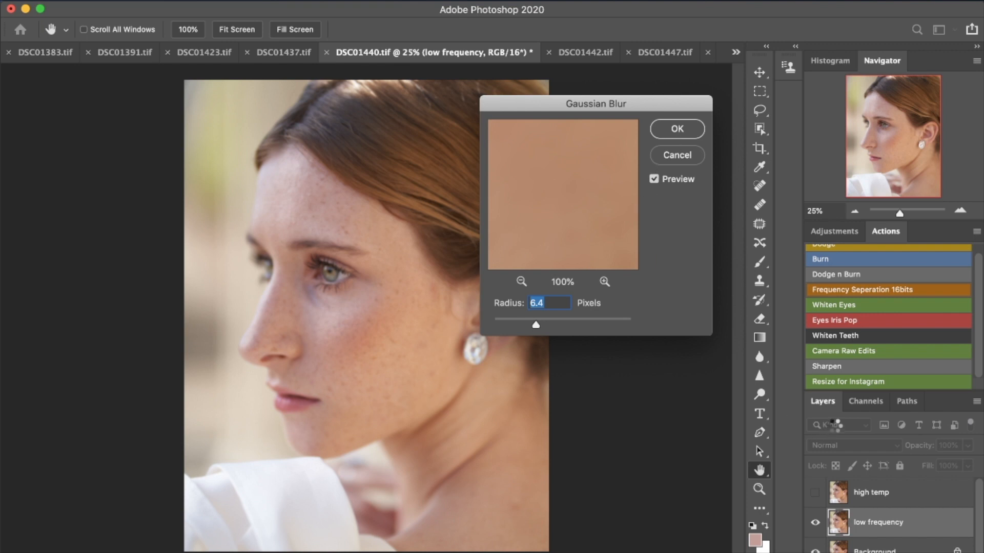
pyautogui.press('Return')
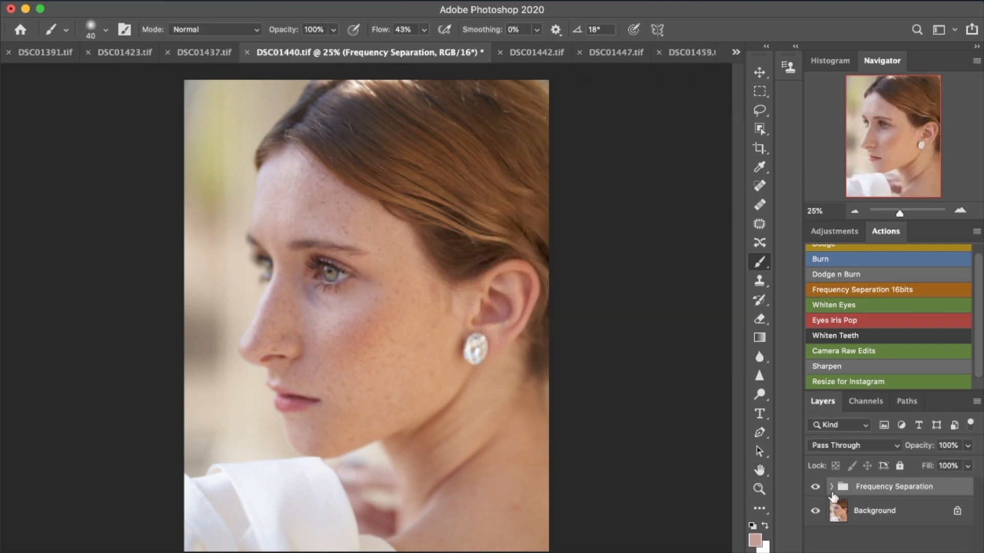
pyautogui.click(832, 486)
pyautogui.scroll(-2, 979, 512)
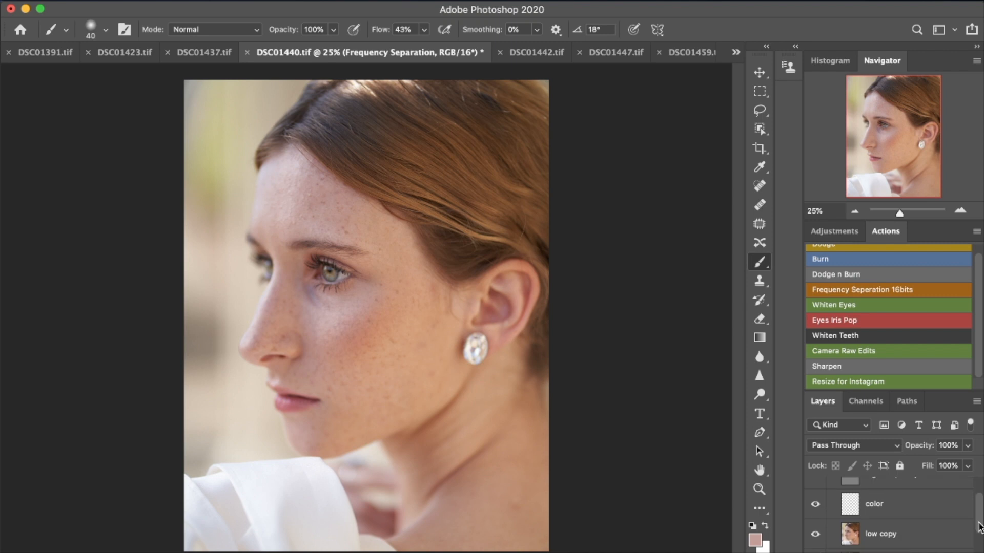
pyautogui.click(853, 505)
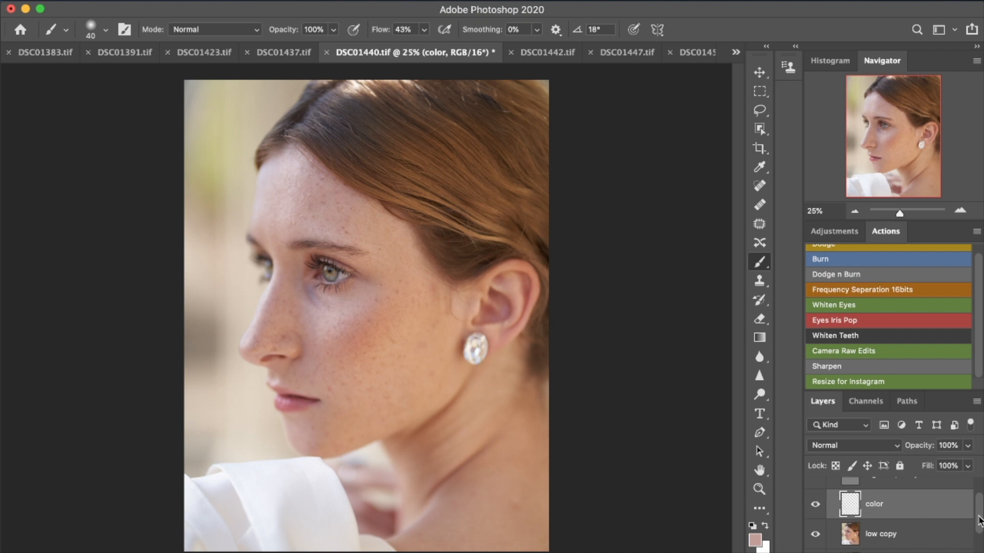
pyautogui.moveTo(979, 520); pyautogui.dragTo(979, 502)
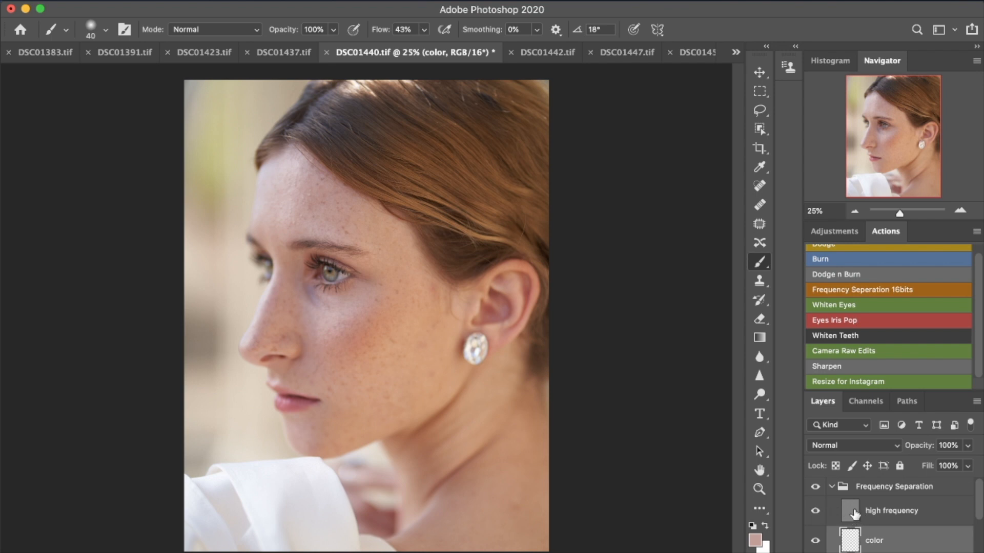
pyautogui.click(858, 491)
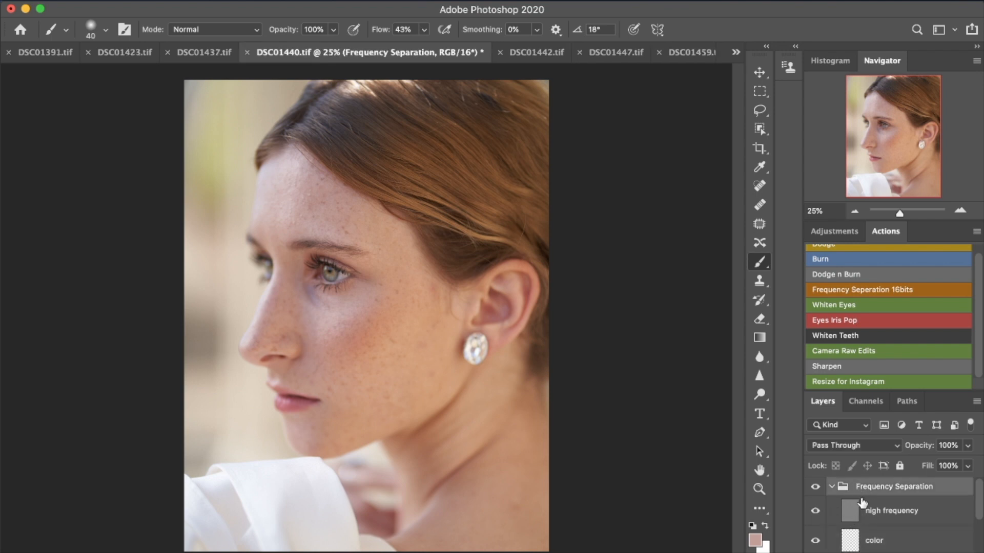
pyautogui.press('Delete')
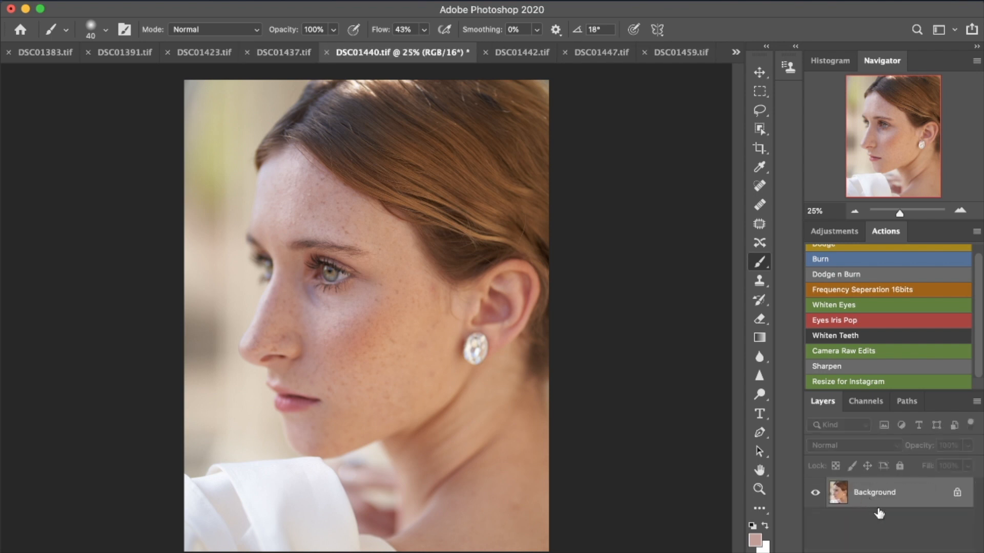
# - Run the Frequency Seperation 16bits action with a Gaussian Blur radius of 10 pixels, checking the blur preview under the eye
pyautogui.click(849, 290)
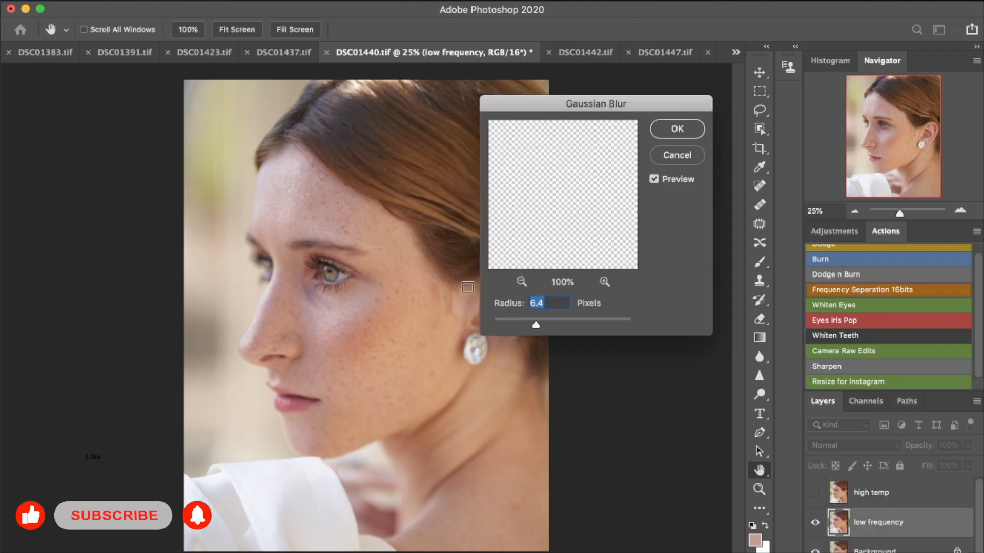
pyautogui.click(310, 297)
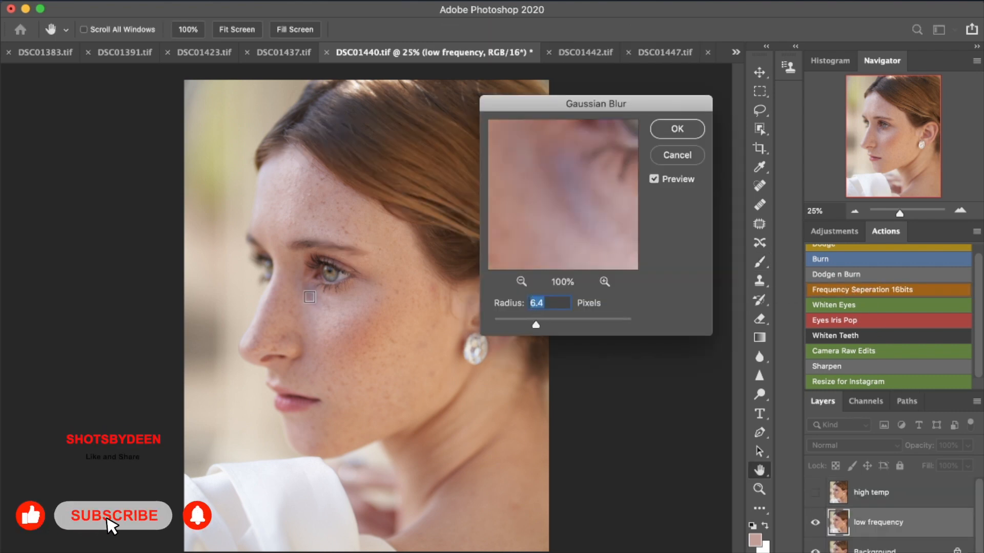
pyautogui.click(316, 300)
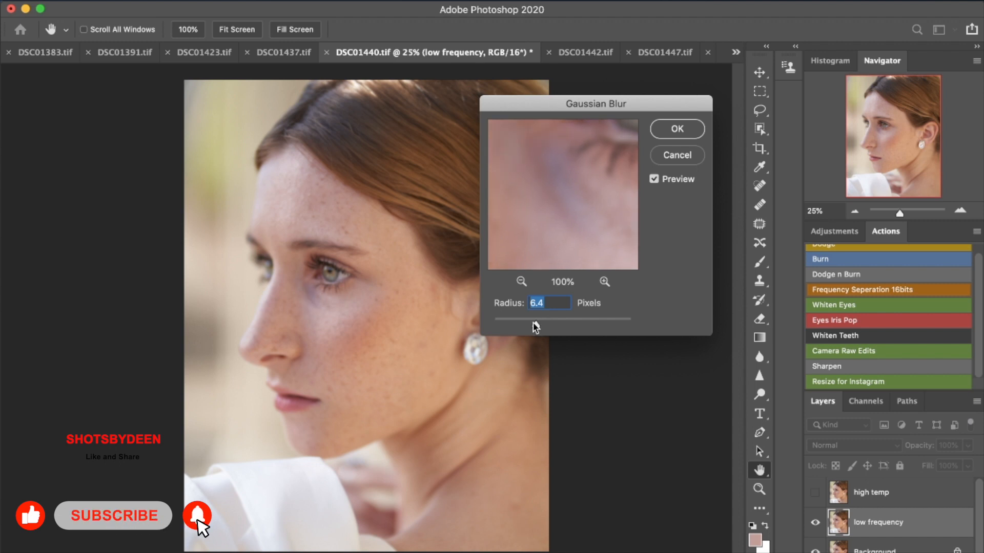
pyautogui.moveTo(543, 325); pyautogui.dragTo(549, 327)
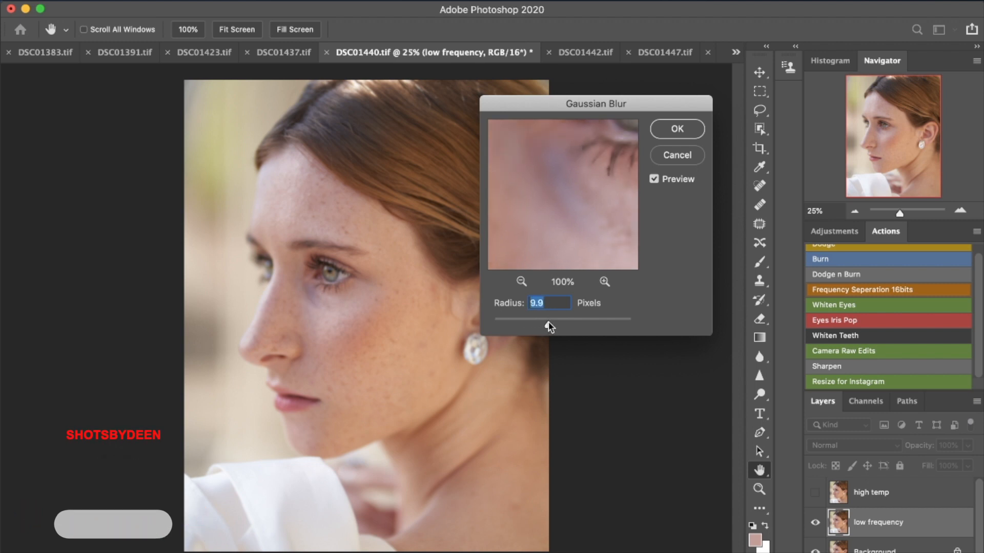
pyautogui.write('10')
pyautogui.press('Tab')
pyautogui.moveTo(566, 191)
pyautogui.mouseDown()
pyautogui.moveTo(547, 205)
pyautogui.moveTo(558, 193)
pyautogui.moveTo(576, 200)
pyautogui.moveTo(558, 208)
pyautogui.moveTo(558, 200)
pyautogui.moveTo(574, 204)
pyautogui.moveTo(562, 196)
pyautogui.mouseUp()
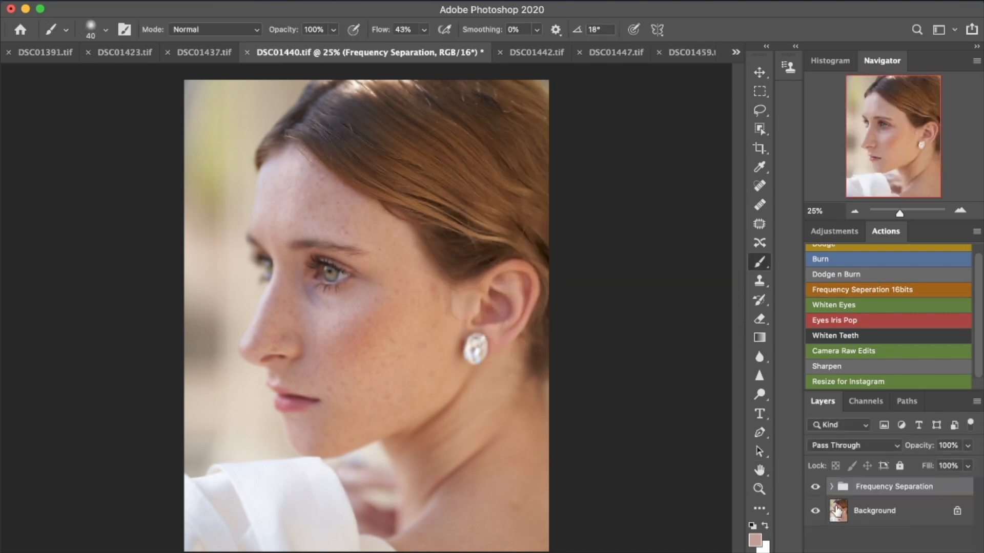
# - In the Frequency Separation group, hide the high frequency layer and select the color layer
pyautogui.click(831, 487)
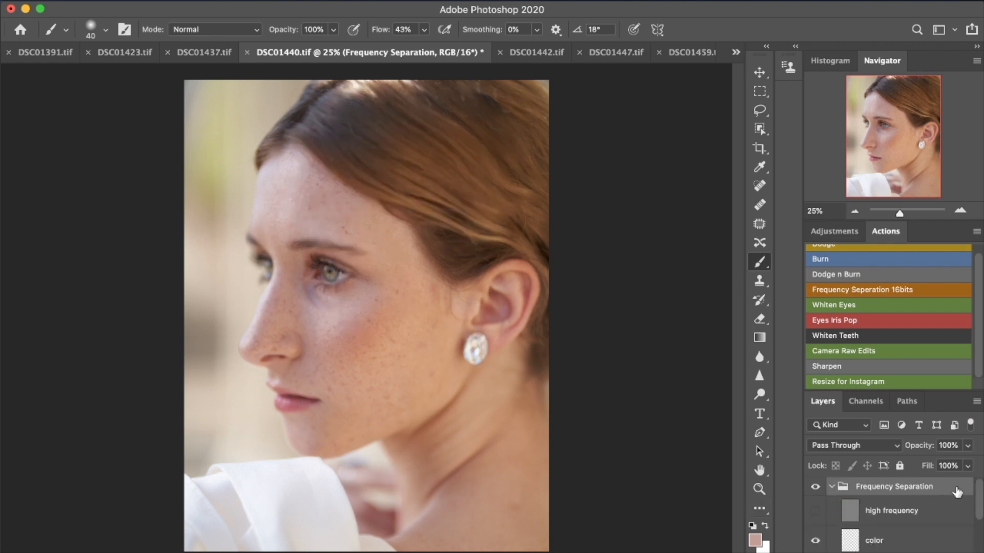
pyautogui.scroll(-1, 979, 505)
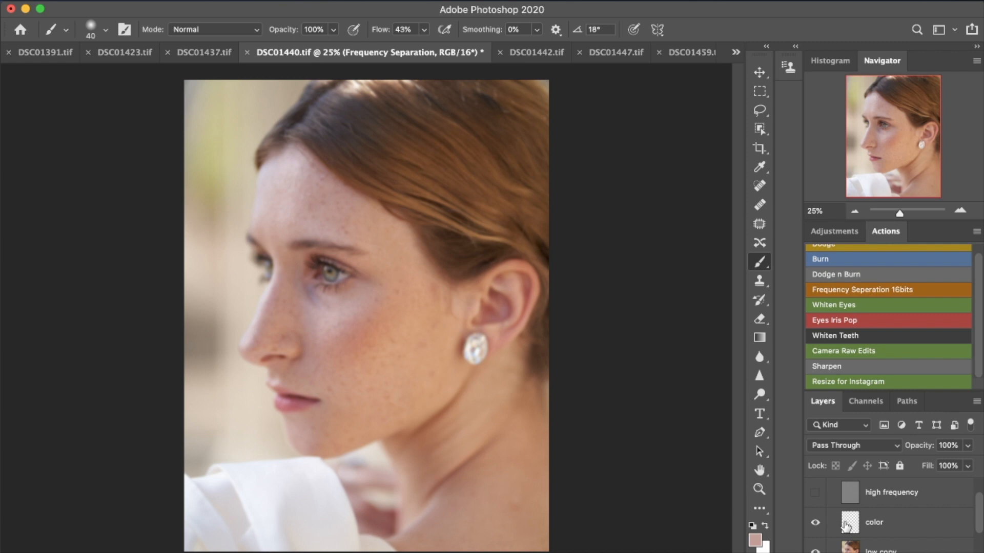
pyautogui.click(858, 533)
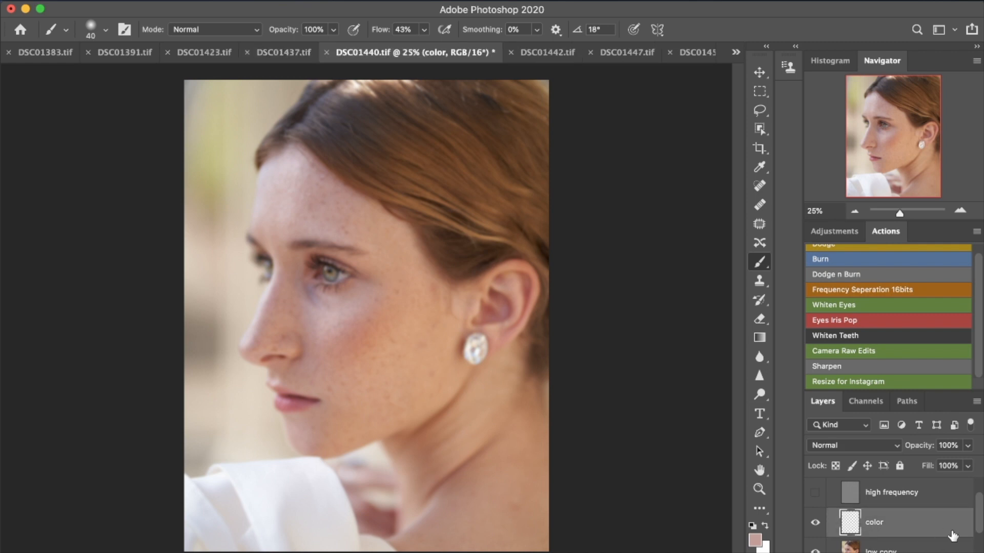
# - Set the Brush to size 175 with 5% flow and sample the skin tone just below the eye
pyautogui.scroll(-1, 917, 530)
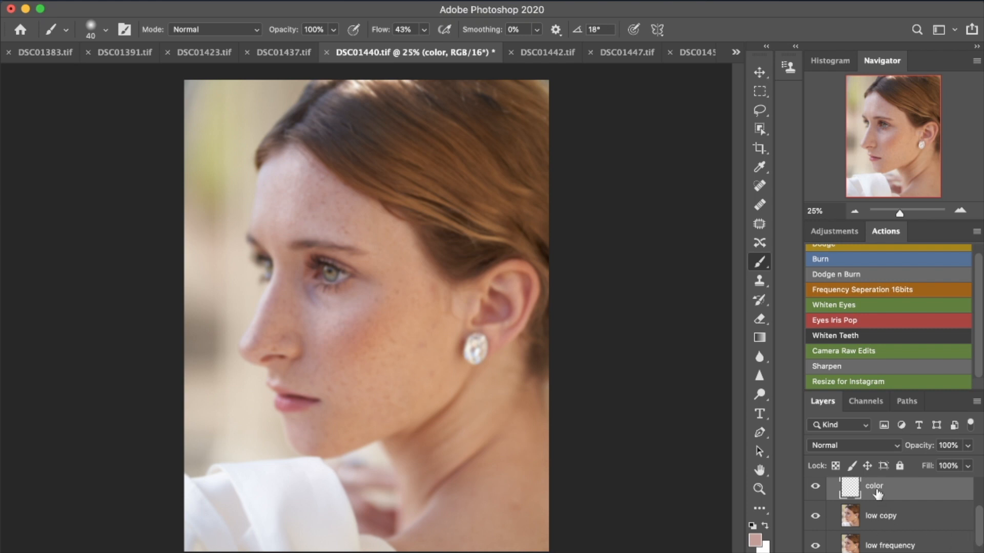
pyautogui.scroll(1, 980, 528)
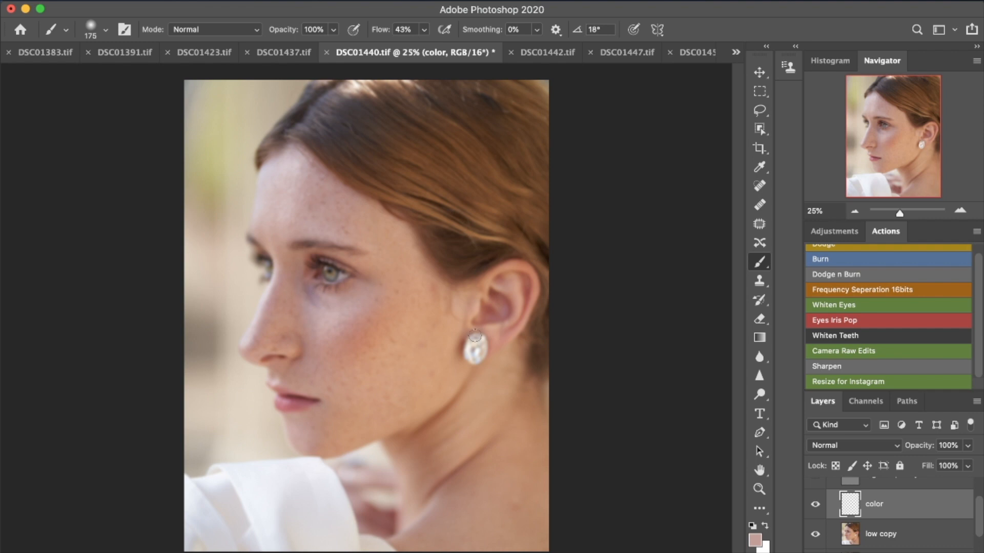
pyautogui.scroll(1, 980, 509)
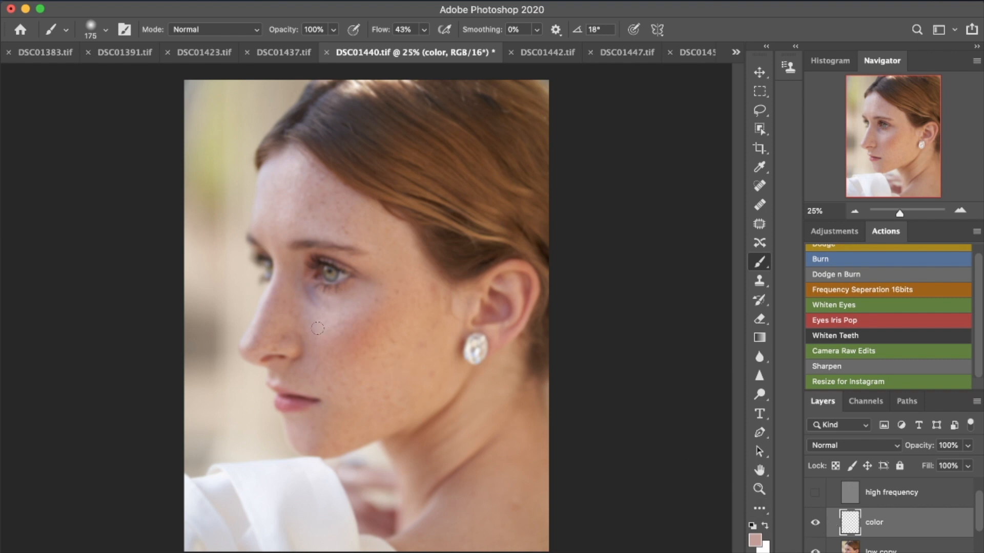
pyautogui.keyDown('alt'); pyautogui.click(314, 311); pyautogui.keyUp('alt')
pyautogui.click(424, 30)
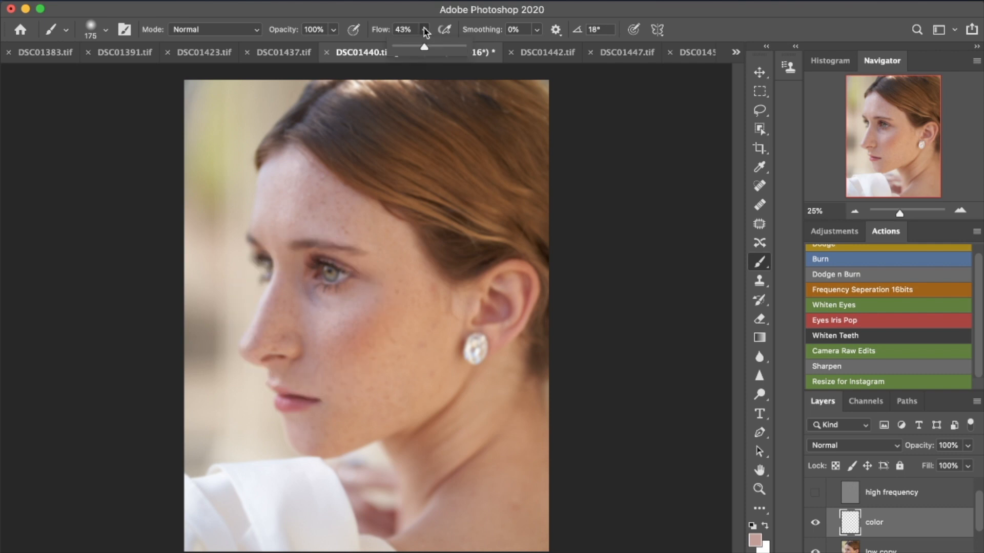
pyautogui.moveTo(429, 48); pyautogui.dragTo(408, 47)
pyautogui.write('5')
pyautogui.press('Return')
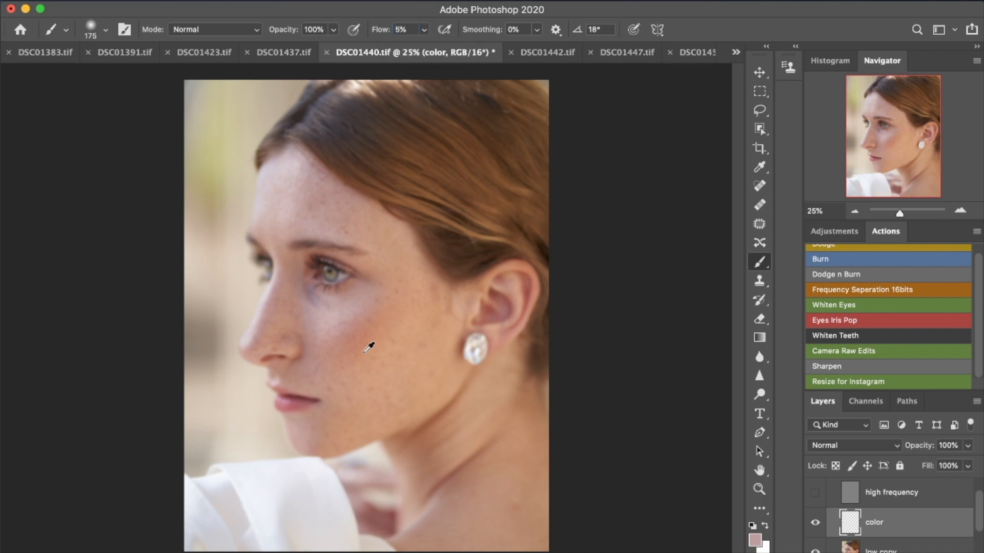
# - Paint over the bluish under-eye patch on the color layer, resampling nearby skin tones along the way
pyautogui.keyDown('alt'); pyautogui.click(306, 308); pyautogui.keyUp('alt')
pyautogui.keyDown('alt'); pyautogui.click(339, 303); pyautogui.keyUp('alt')
pyautogui.keyDown('alt'); pyautogui.click(323, 314); pyautogui.keyUp('alt')
pyautogui.keyDown('alt'); pyautogui.click(315, 307); pyautogui.keyUp('alt')
# - Check the under-eye area with the high frequency layer shown, hide it again, and blend a sampled cheek tone beneath the inner eye
pyautogui.click(814, 495)
pyautogui.press('z')
pyautogui.moveTo(308, 292); pyautogui.dragTo(392, 282)
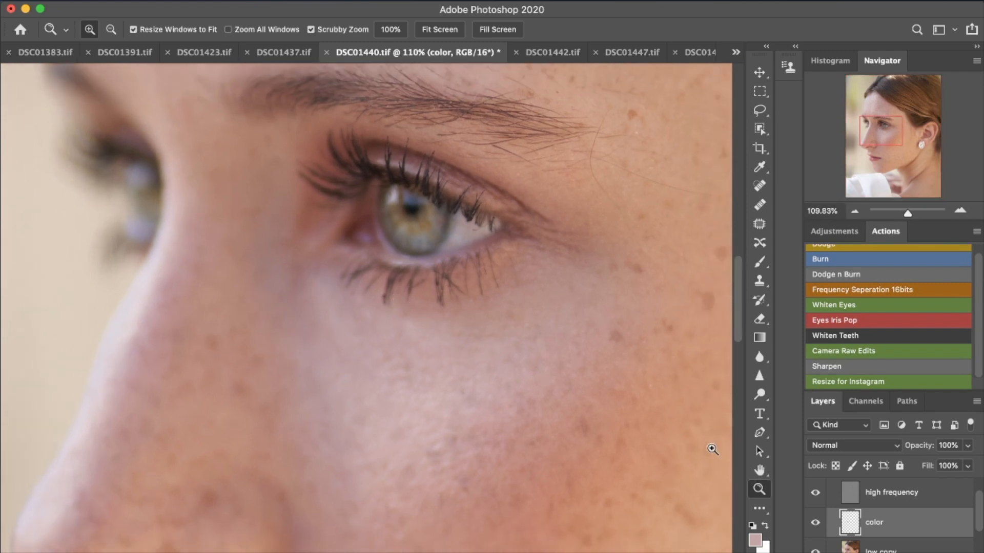
pyautogui.click(818, 496)
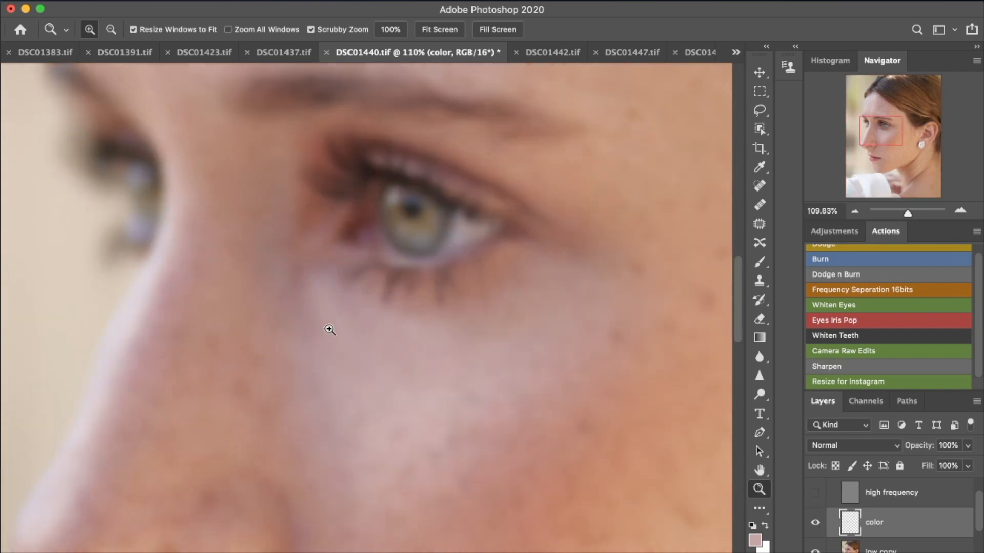
pyautogui.press('b')
pyautogui.keyDown('alt'); pyautogui.click(365, 354); pyautogui.keyUp('alt')
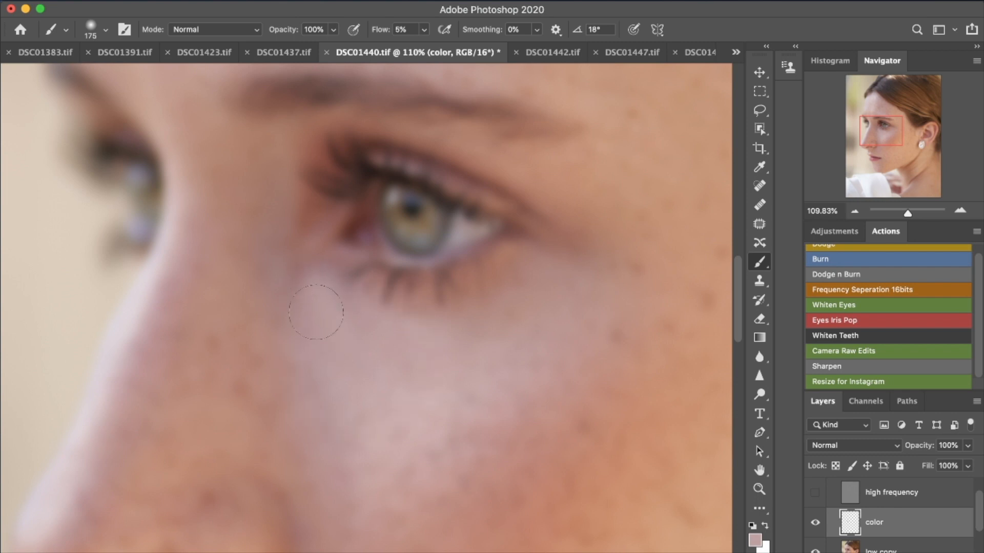
pyautogui.moveTo(345, 299)
pyautogui.mouseDown()
pyautogui.moveTo(408, 345)
pyautogui.moveTo(501, 349)
pyautogui.moveTo(482, 351)
pyautogui.moveTo(476, 367)
pyautogui.moveTo(398, 372)
pyautogui.moveTo(510, 335)
pyautogui.moveTo(507, 352)
pyautogui.moveTo(319, 324)
pyautogui.moveTo(305, 303)
pyautogui.moveTo(338, 418)
pyautogui.mouseUp()
# - Show the high frequency layer and compare the under-eye area with the color layer hidden and shown, leaving both layers visible
pyautogui.press('super+minus')
pyautogui.press('super+minus')
pyautogui.press('super+minus')
pyautogui.press('super+minus')
pyautogui.press('super+minus')
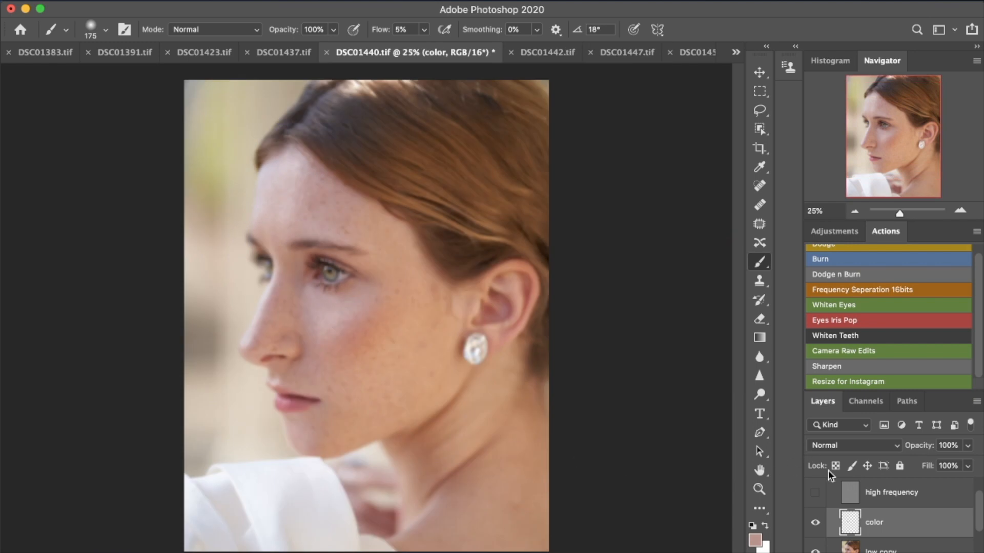
pyautogui.click(814, 493)
pyautogui.press('z')
pyautogui.moveTo(312, 311)
pyautogui.mouseDown()
pyautogui.moveTo(389, 331)
pyautogui.moveTo(412, 319)
pyautogui.mouseUp()
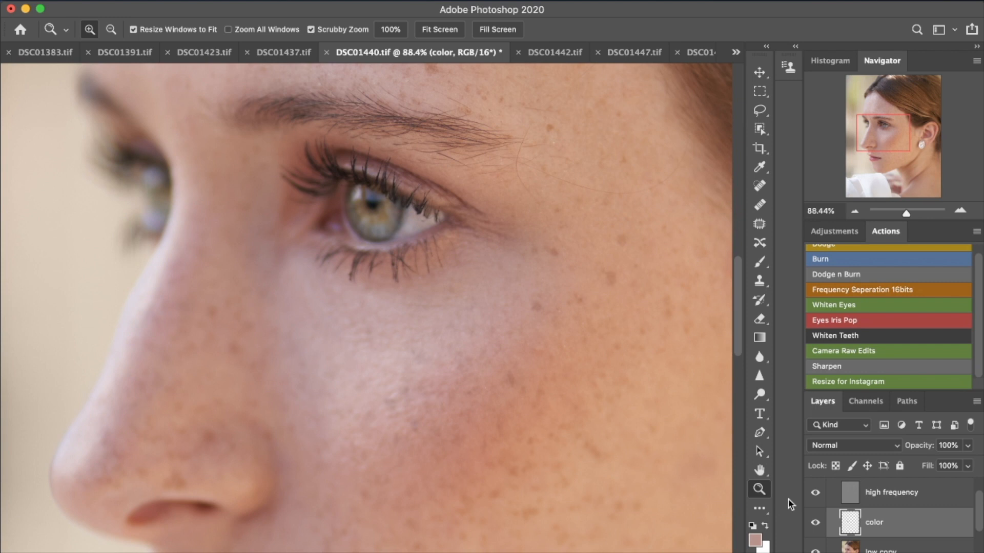
pyautogui.click(816, 523)
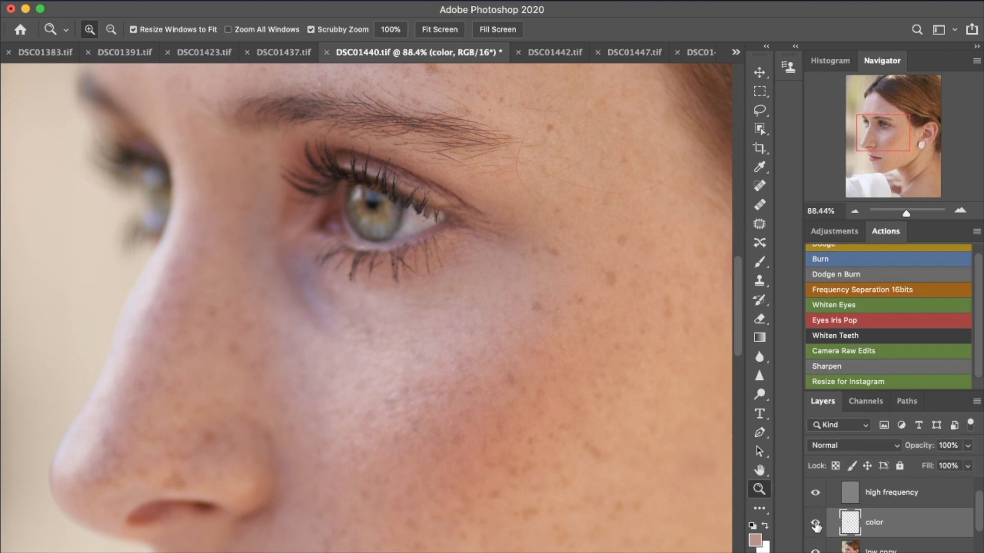
pyautogui.click(815, 524)
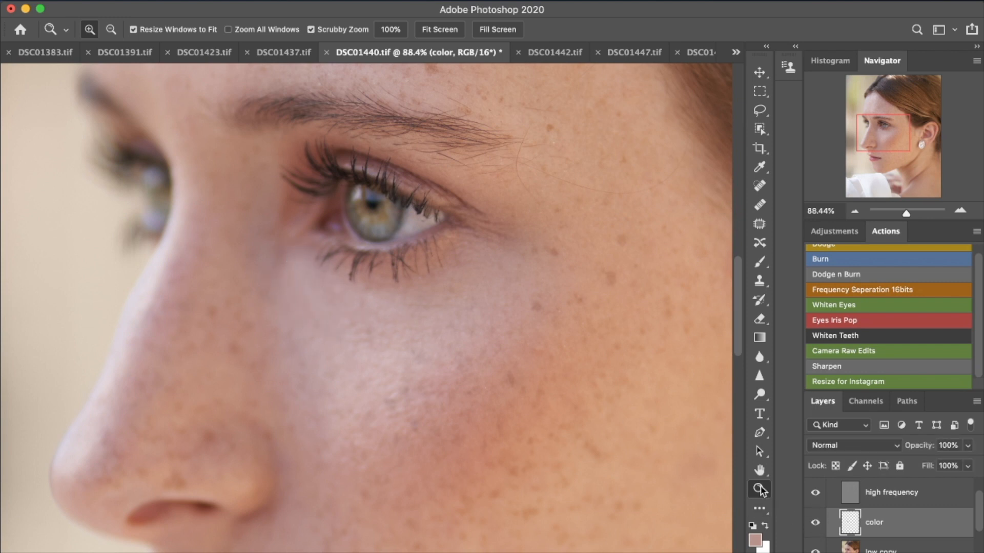
pyautogui.click(816, 523)
pyautogui.click(816, 523)
# - Duplicate the high frequency layer to strengthen the skin and eyelash texture
pyautogui.click(818, 480)
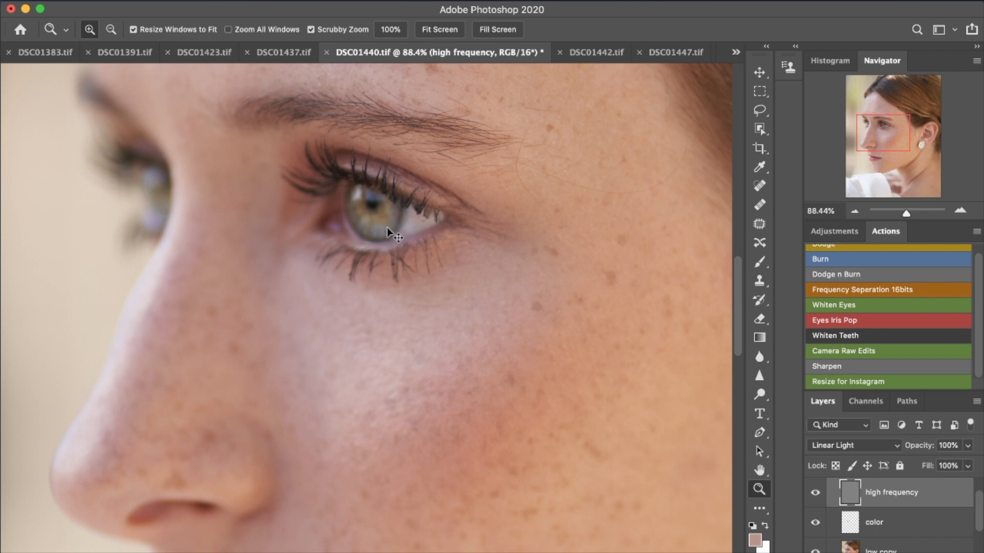
pyautogui.scroll(-3, 386, 226)
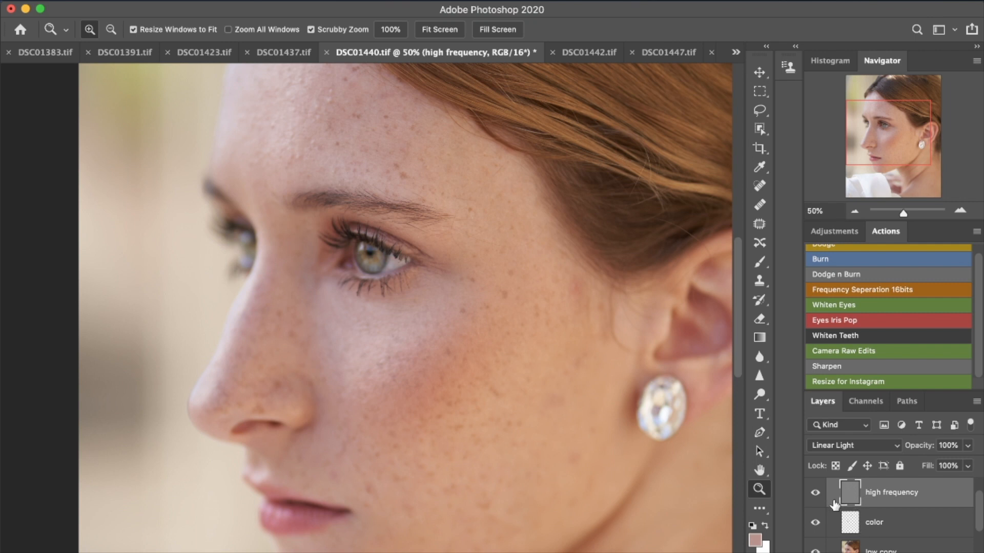
pyautogui.moveTo(379, 249); pyautogui.dragTo(436, 266)
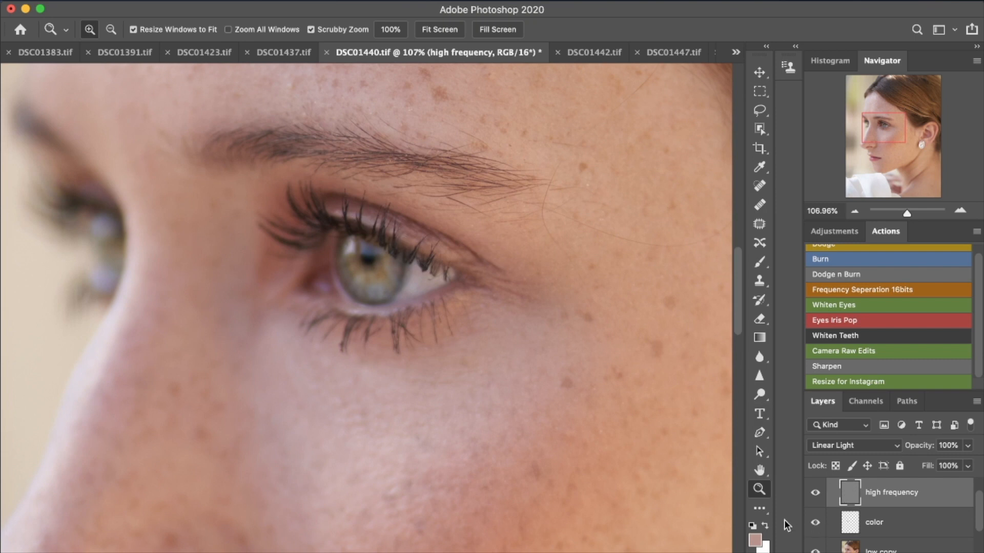
pyautogui.press('super+j')
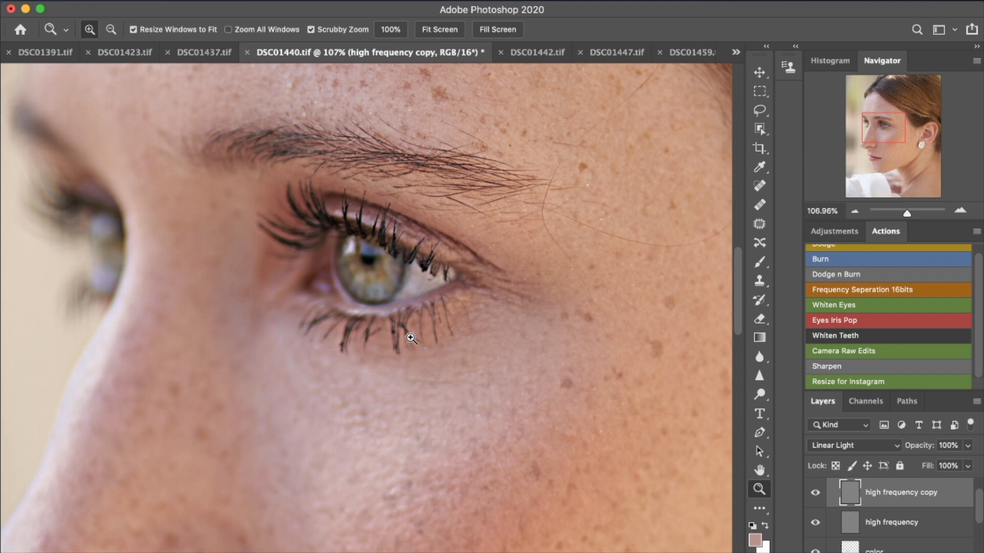
# - Compare the portrait with the duplicated high frequency layer hidden and shown, both close up on the eye and in full view
pyautogui.click(815, 495)
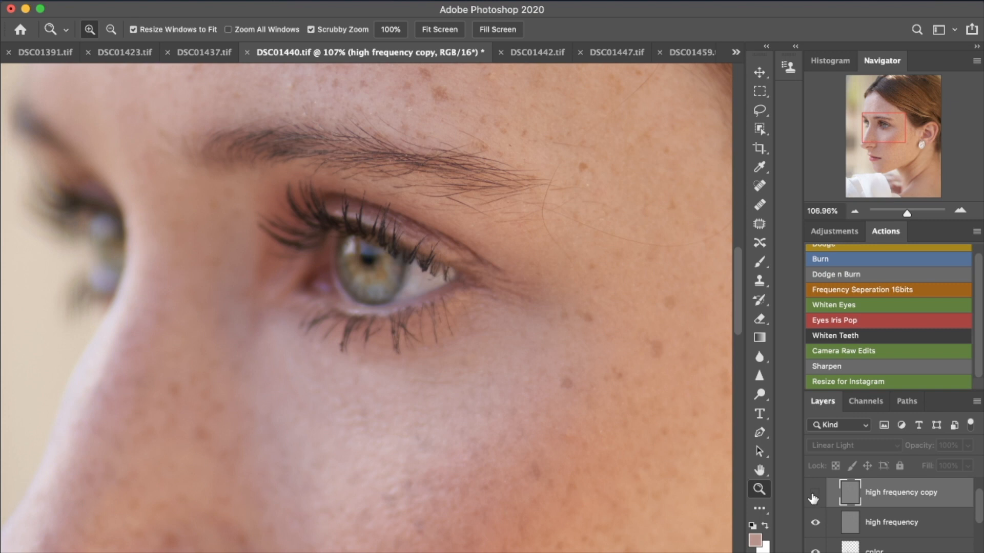
pyautogui.click(813, 495)
pyautogui.click(814, 495)
pyautogui.click(813, 495)
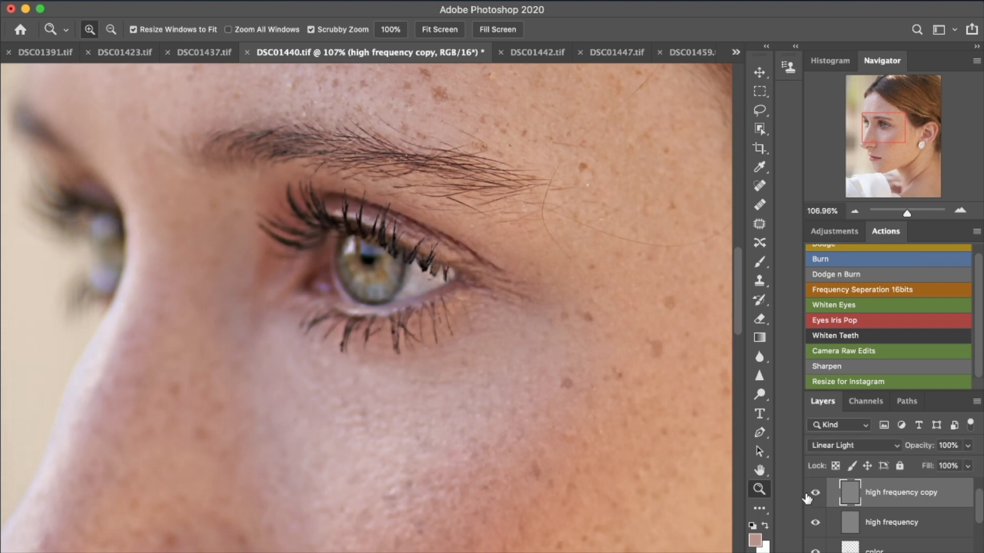
pyautogui.press('super+0')
pyautogui.click(814, 494)
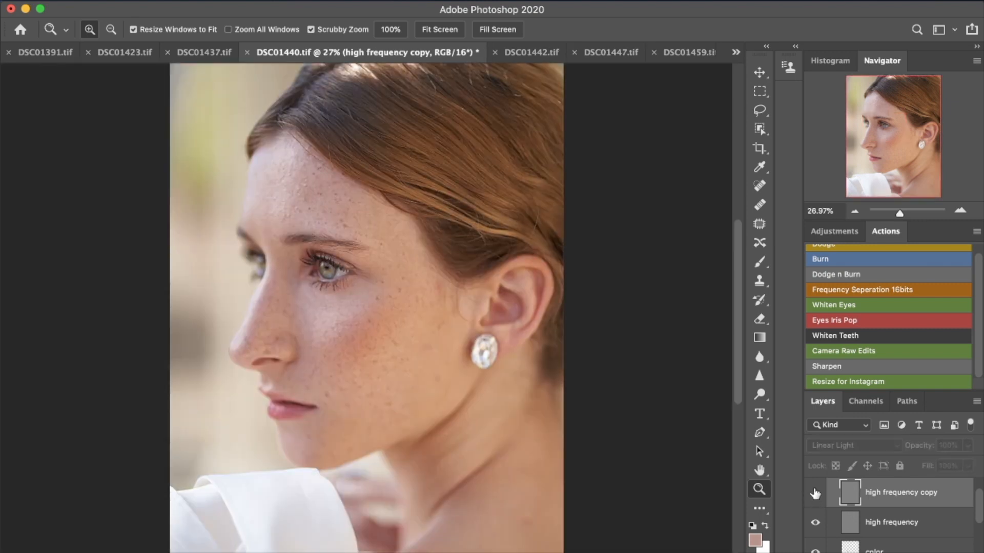
pyautogui.click(815, 493)
pyautogui.click(814, 493)
pyautogui.click(813, 494)
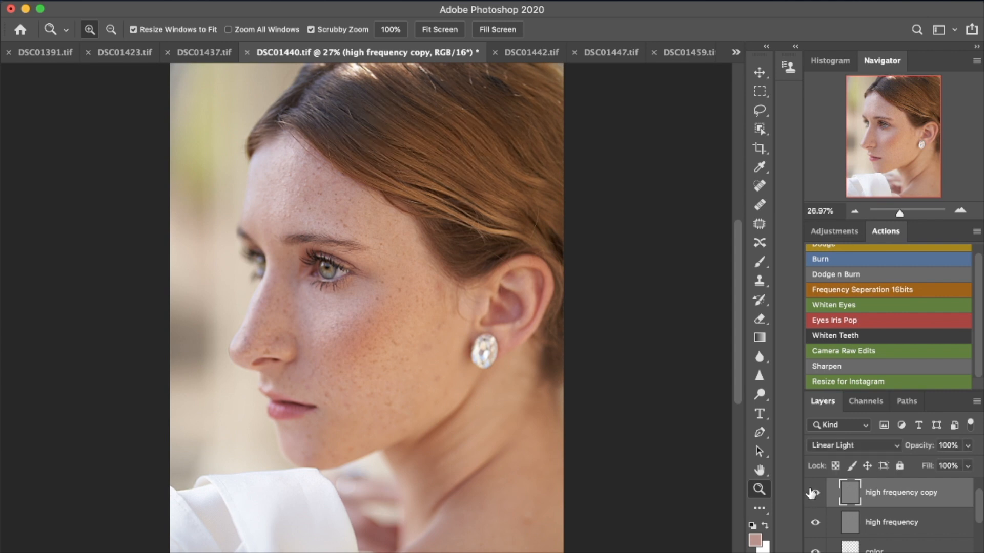
# - Recheck the high frequency copy layer's effect in full view and add a layer mask inverted to black
pyautogui.click(813, 494)
pyautogui.click(814, 495)
pyautogui.click(815, 495)
pyautogui.click(815, 494)
pyautogui.click(875, 552)
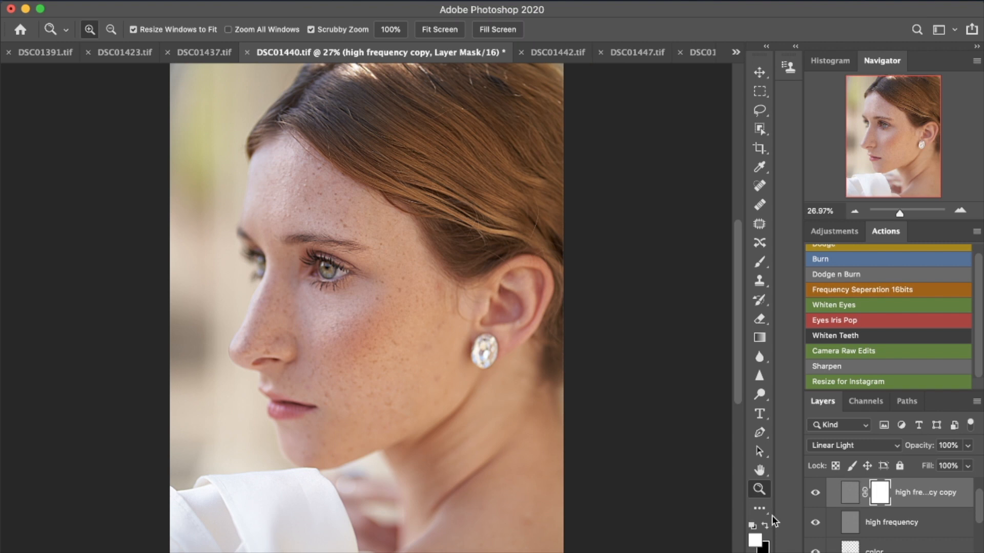
pyautogui.press('super+i')
# - Paint white on the mask over the near eye's lashes, iris and eyebrow with a 90 px brush at 100% flow
pyautogui.press('b')
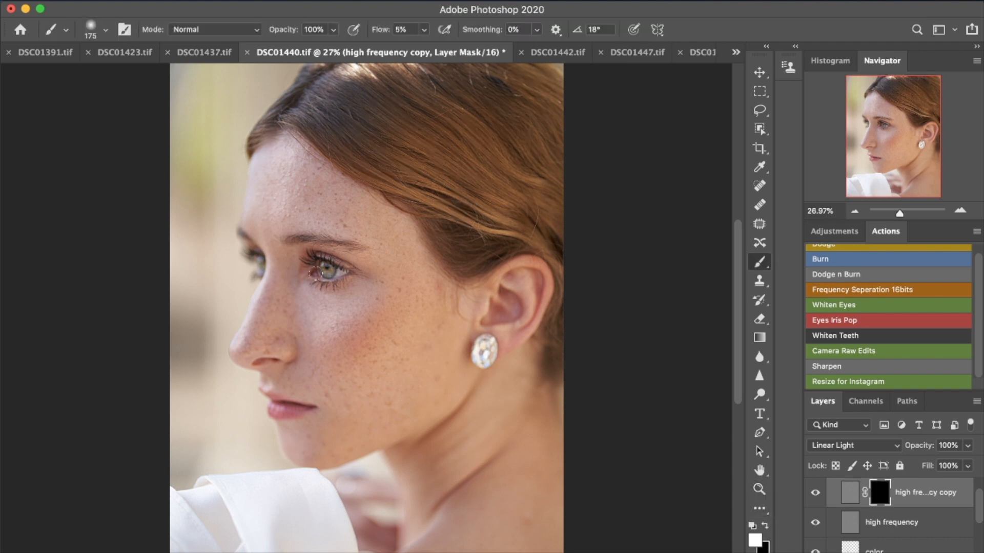
pyautogui.click(422, 30)
pyautogui.moveTo(425, 47); pyautogui.dragTo(502, 57)
pyautogui.press('z')
pyautogui.moveTo(326, 274)
pyautogui.mouseDown()
pyautogui.moveTo(374, 282)
pyautogui.moveTo(401, 301)
pyautogui.mouseUp()
pyautogui.press('b')
pyautogui.press('[')
pyautogui.press('[')
pyautogui.press('[')
pyautogui.press('[')
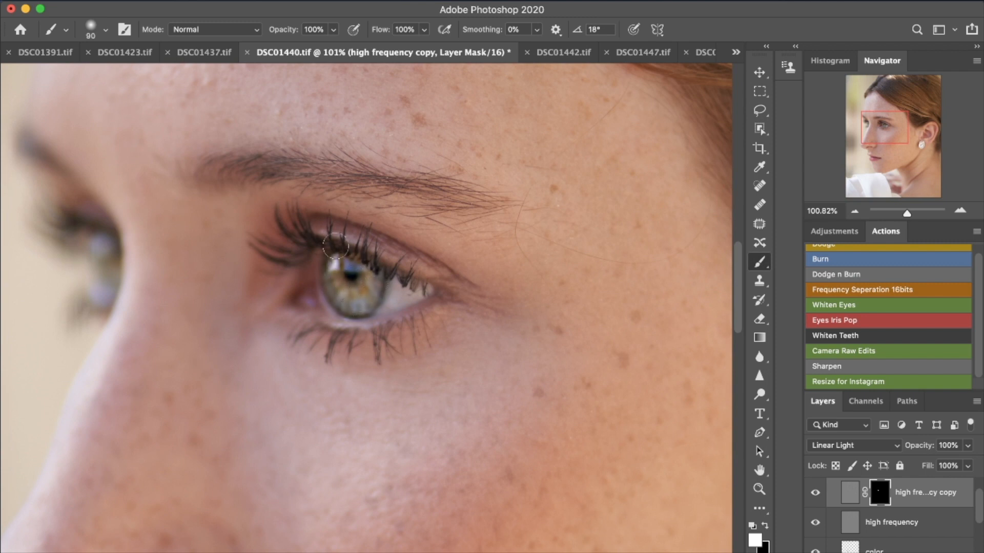
pyautogui.moveTo(357, 248); pyautogui.dragTo(405, 281)
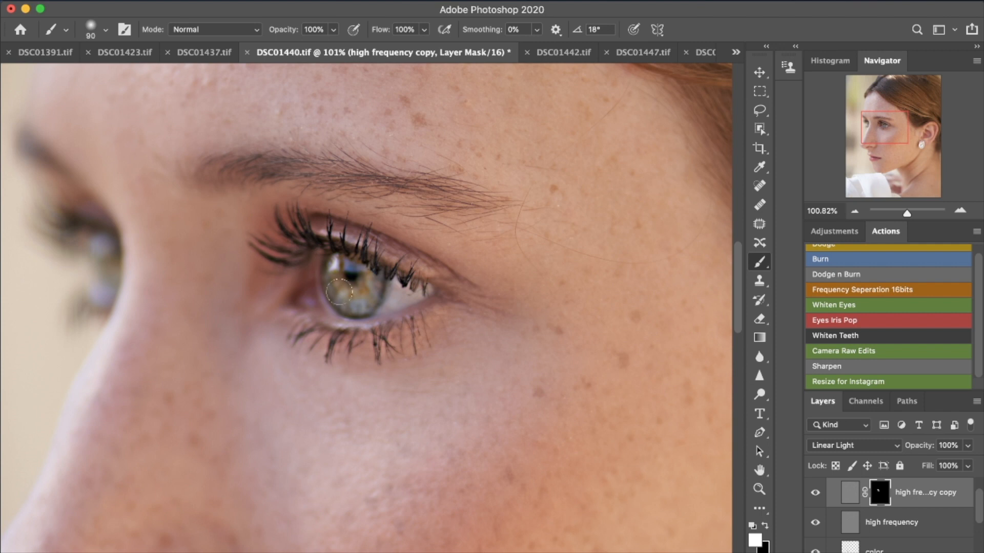
pyautogui.moveTo(365, 303)
pyautogui.mouseDown()
pyautogui.moveTo(375, 276)
pyautogui.moveTo(342, 290)
pyautogui.mouseUp()
# - Compare the eye and eyebrow detail with the masked high frequency copy layer hidden and shown, finishing in full view
pyautogui.press('super+comma')
pyautogui.press('super+comma')
pyautogui.press('super+comma')
pyautogui.press('super+comma')
pyautogui.press('super+comma')
pyautogui.press('super+comma')
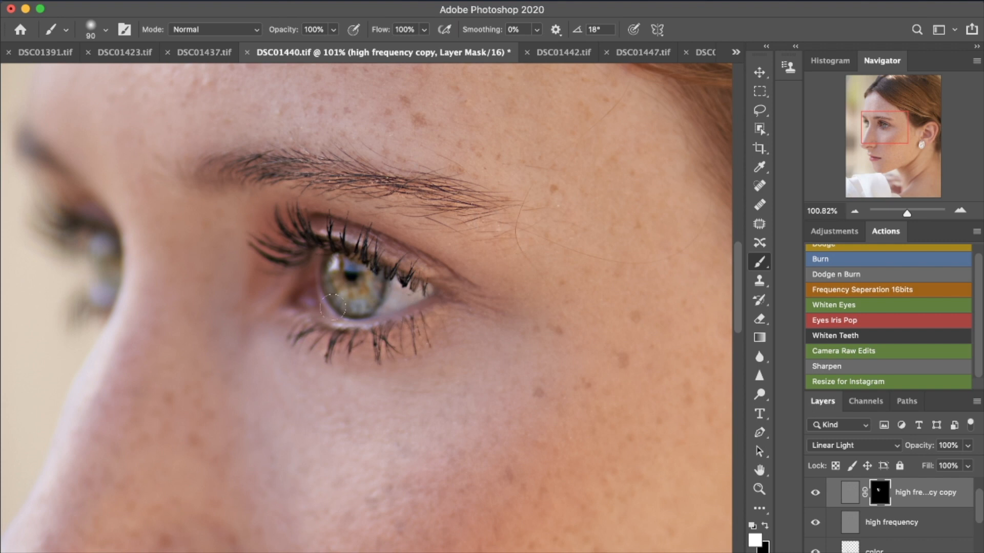
pyautogui.press('super+0')
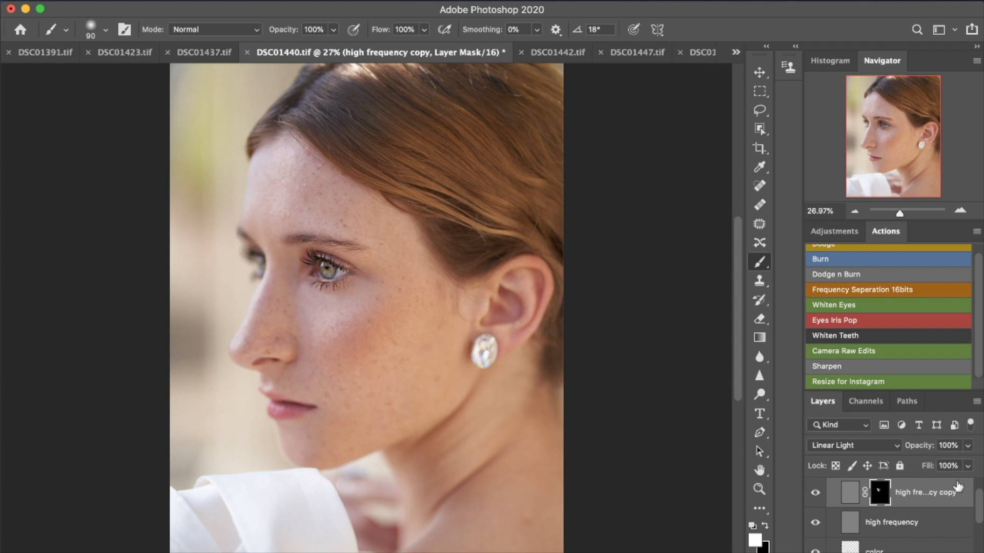
# - Collapse the Frequency Separation group and save DSC01440.tif
pyautogui.scroll(2, 980, 511)
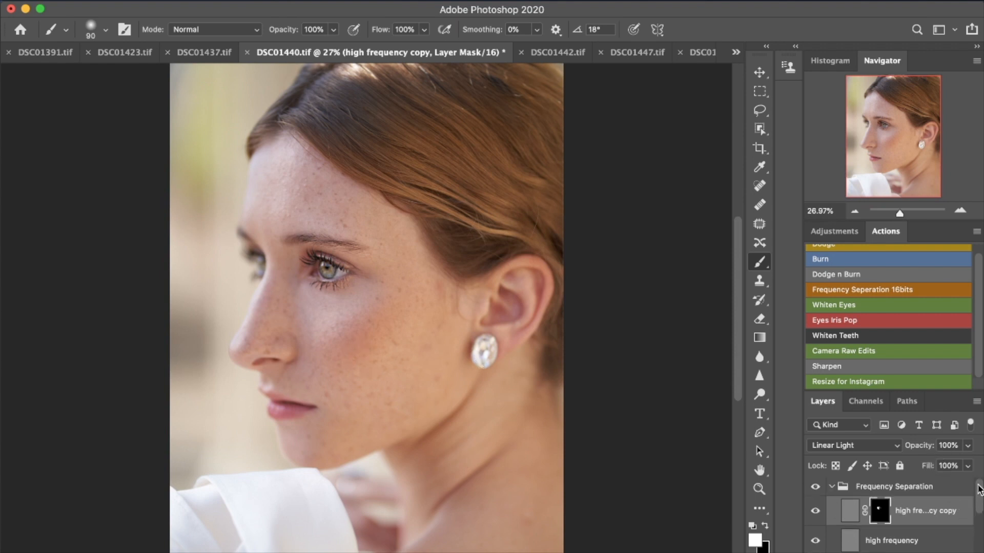
pyautogui.click(829, 487)
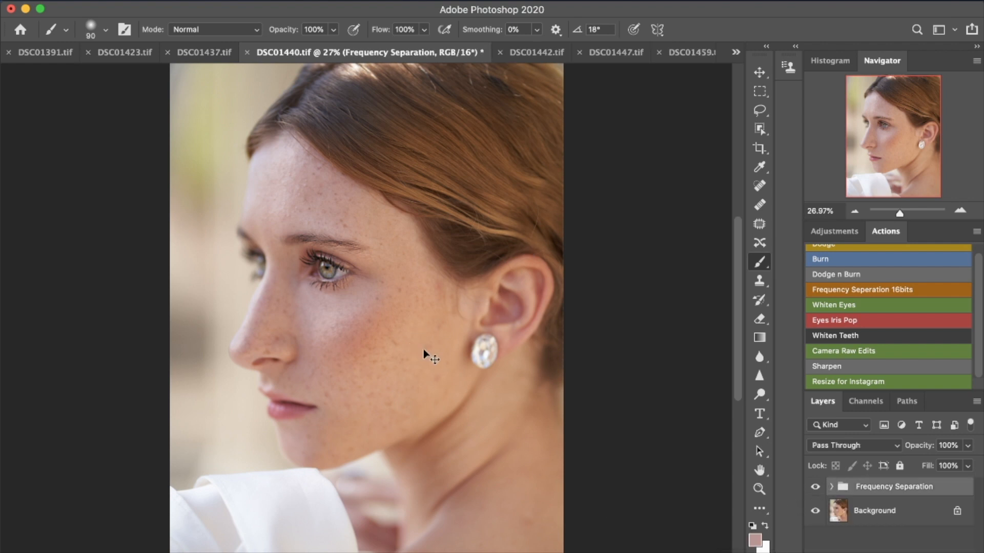
pyautogui.press('super+s')
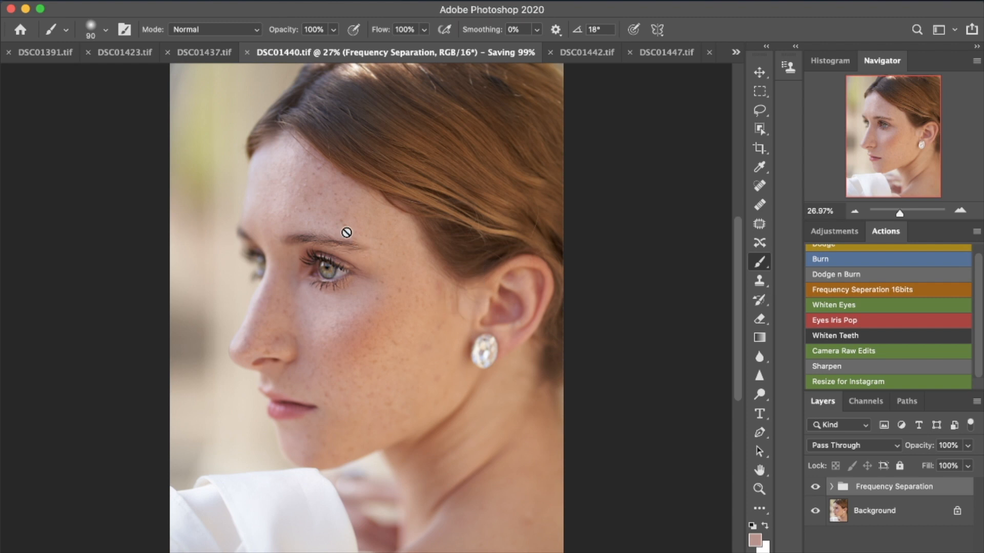
# - Switch to DSC01459.tif by way of DSC01442 and DSC01447, and undo the test brush stroke on the skirt
pyautogui.click(579, 58)
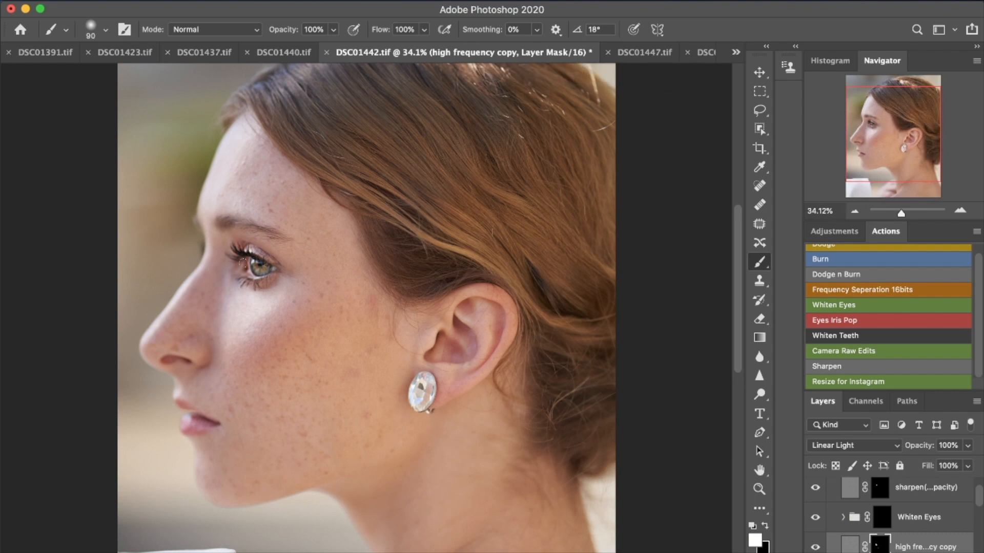
pyautogui.click(636, 56)
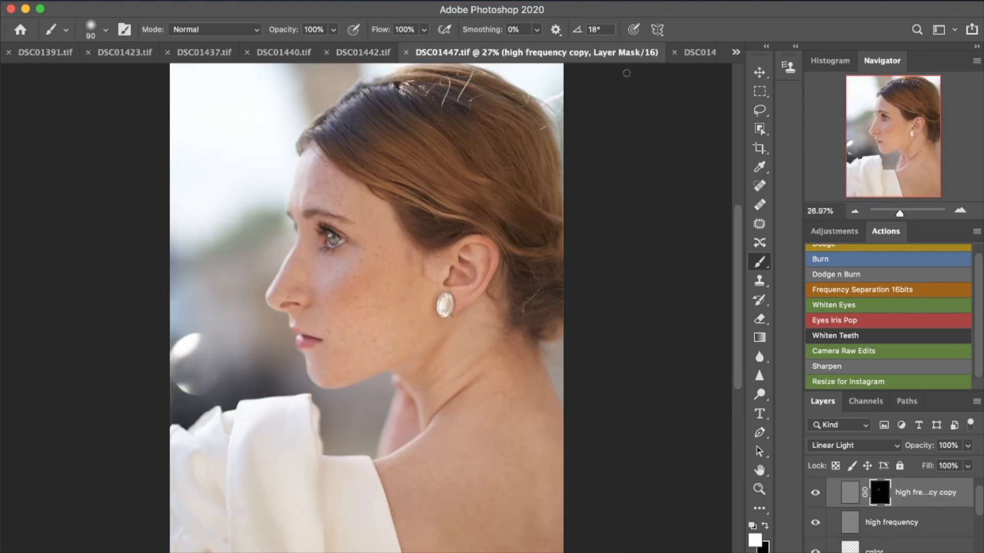
pyautogui.click(693, 54)
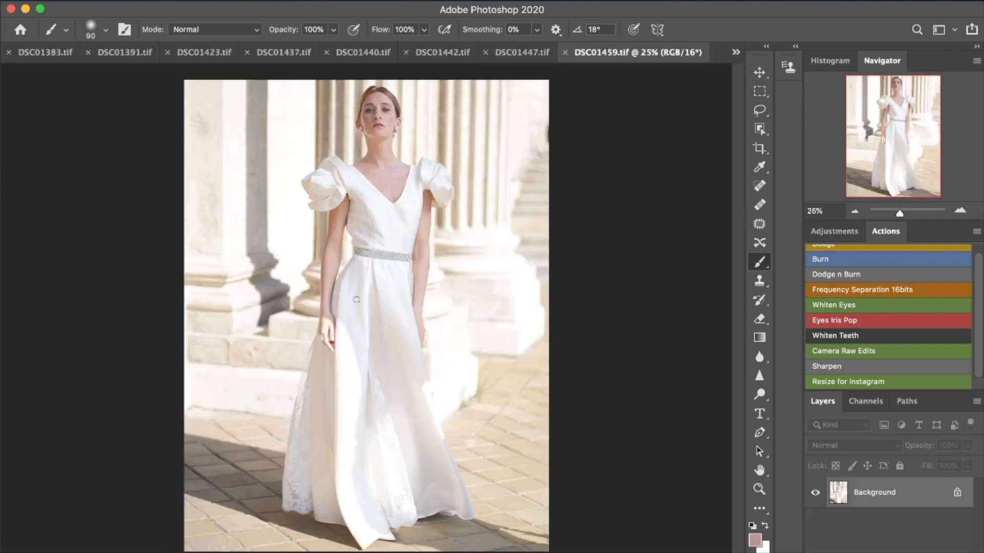
pyautogui.moveTo(358, 303)
pyautogui.mouseDown()
pyautogui.moveTo(388, 339)
pyautogui.moveTo(405, 342)
pyautogui.mouseUp()
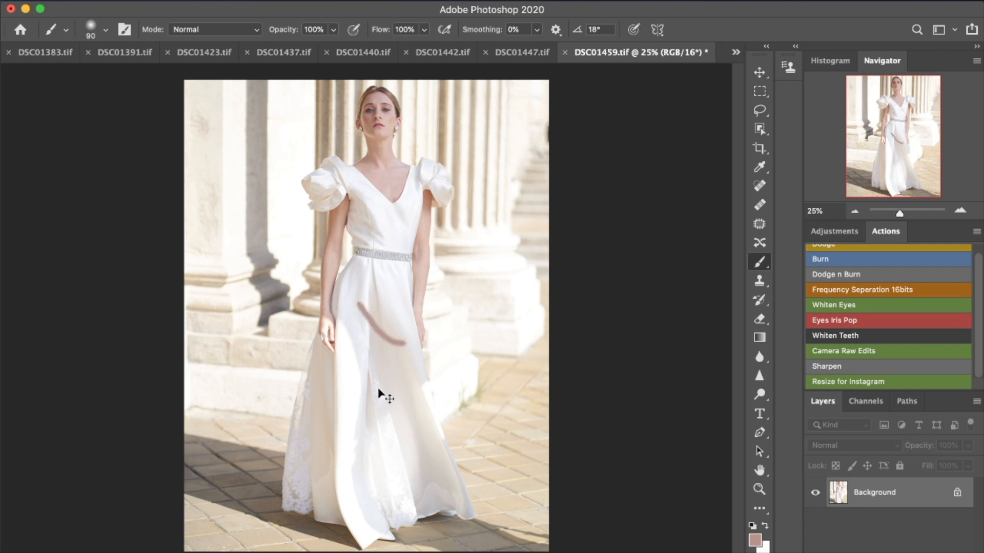
pyautogui.press('super+z')
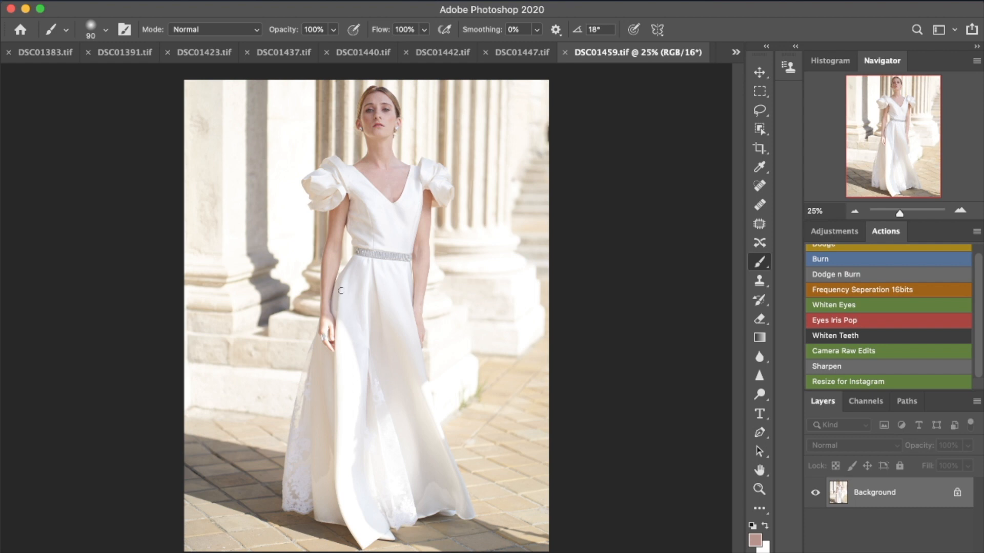
# - Run the Frequency Seperation 16bits action on the full-length dress photo with a Gaussian Blur radius of 10 pixels
pyautogui.press('z')
pyautogui.moveTo(349, 284); pyautogui.dragTo(444, 347)
pyautogui.moveTo(375, 409); pyautogui.dragTo(354, 362)
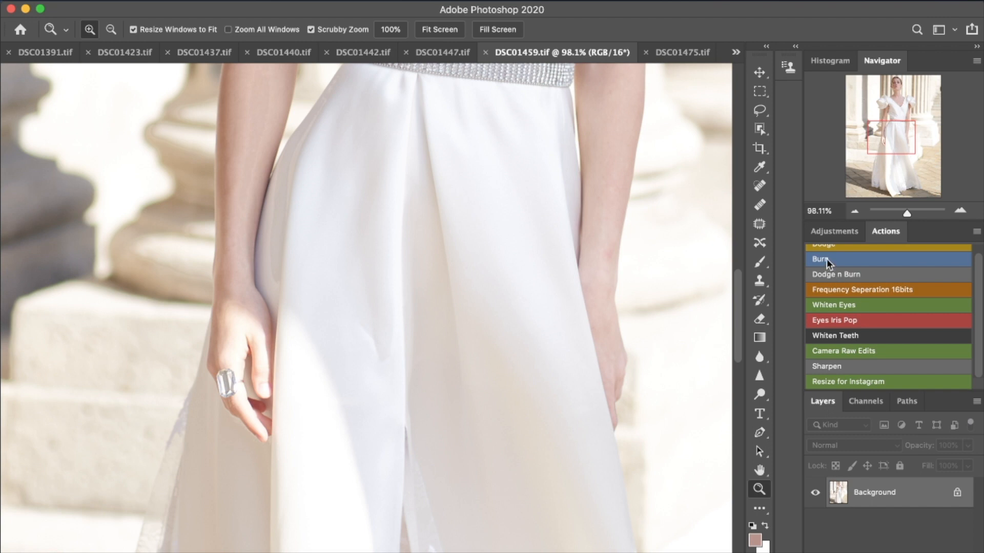
pyautogui.click(825, 288)
pyautogui.click(367, 344)
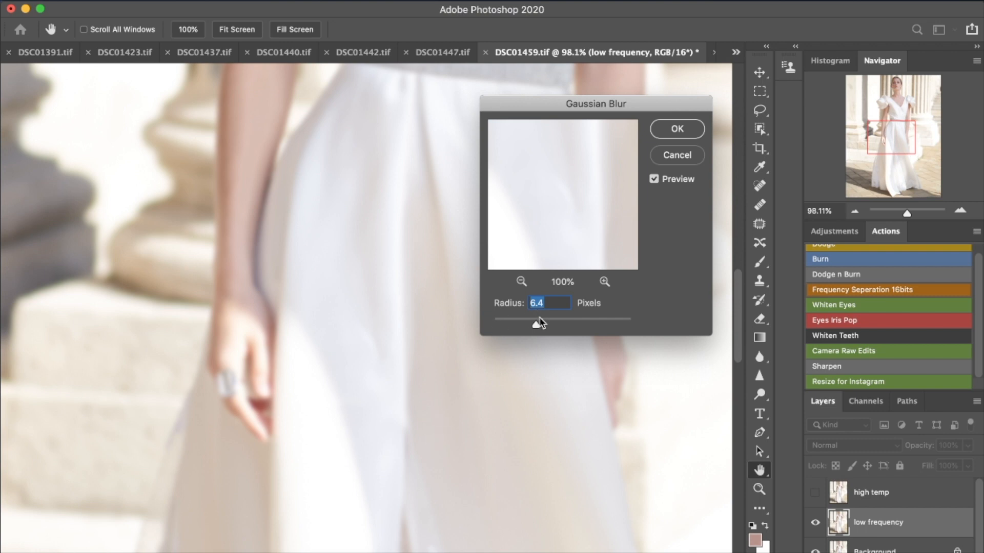
pyautogui.moveTo(544, 326); pyautogui.dragTo(547, 324)
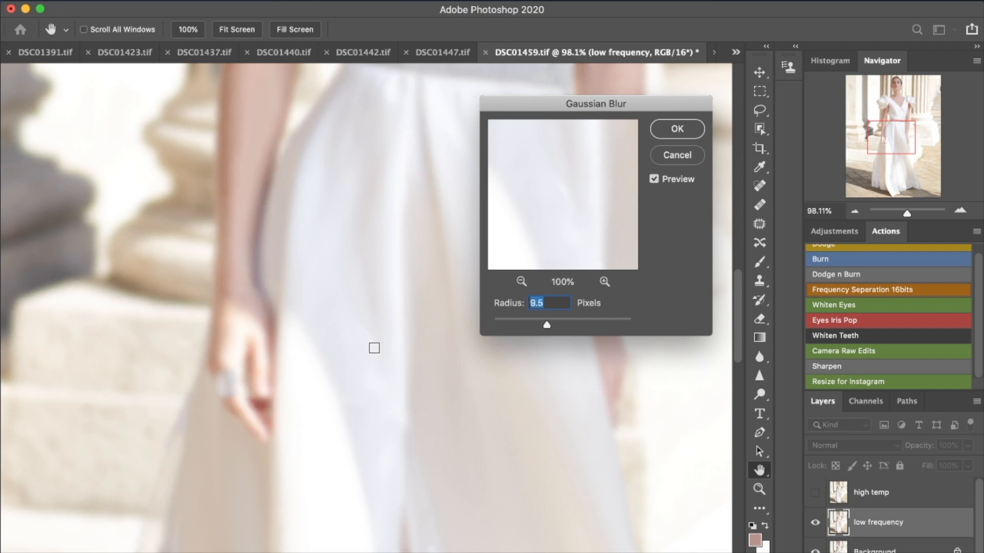
pyautogui.write('10')
pyautogui.click(671, 128)
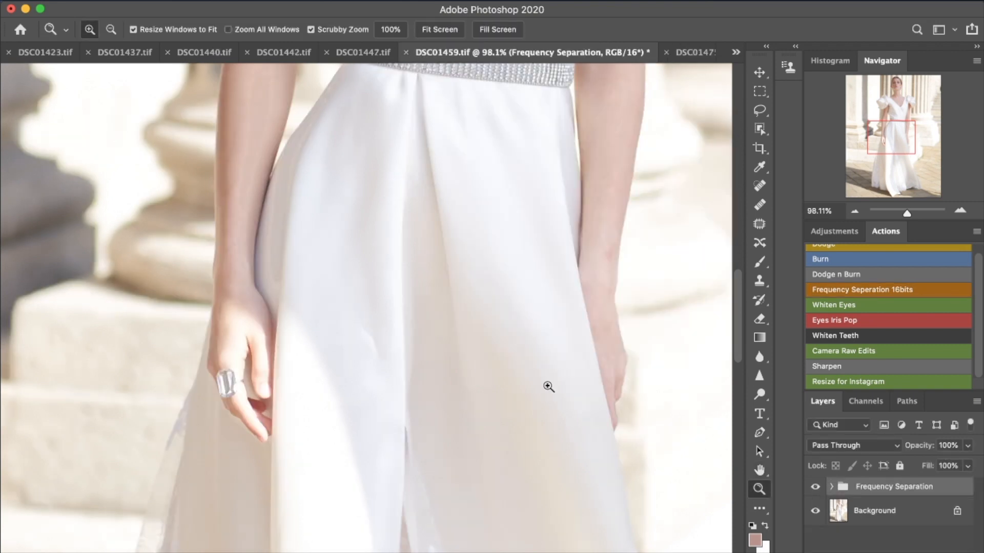
# - Expand the Frequency Separation group, check the skirt with the high frequency layer hidden and shown, and select that layer
pyautogui.click(830, 486)
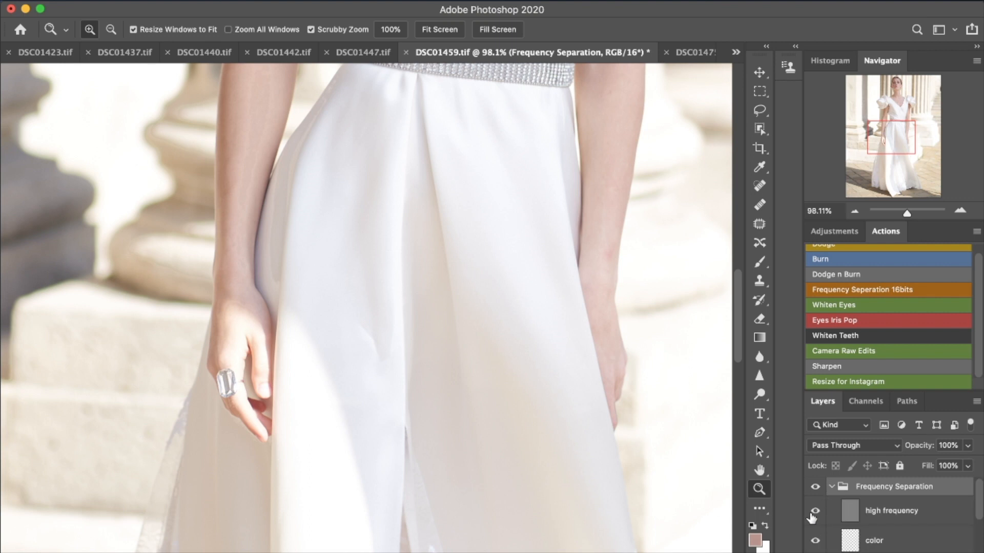
pyautogui.click(816, 512)
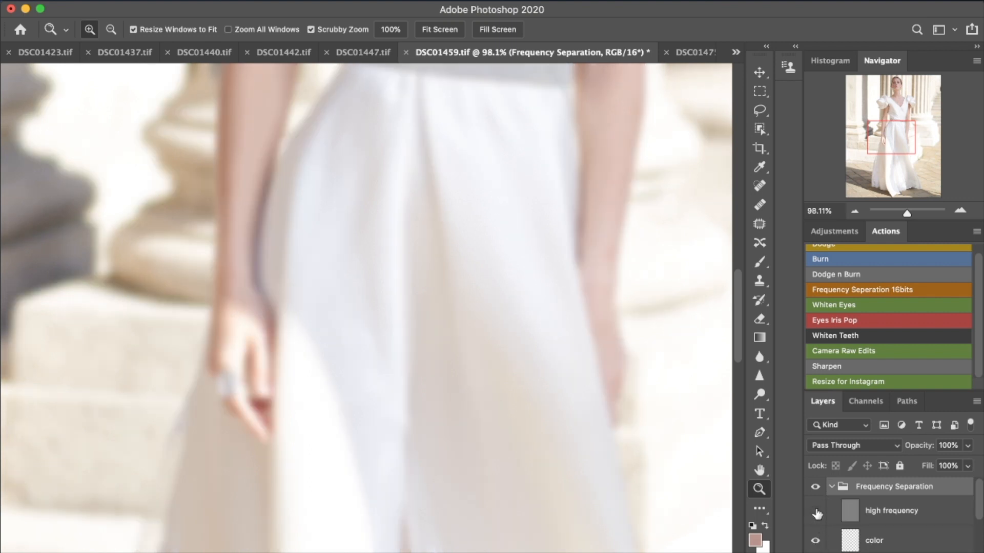
pyautogui.click(816, 512)
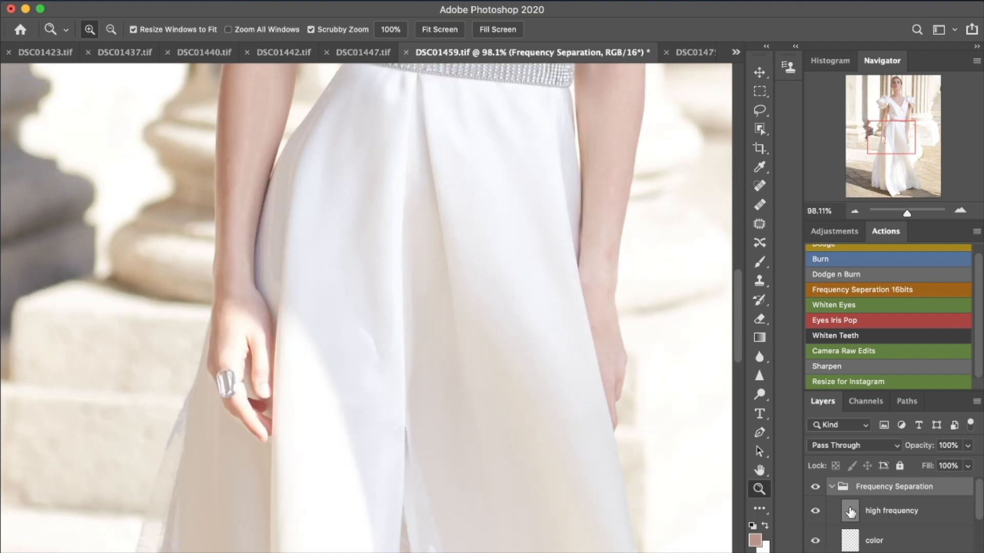
pyautogui.click(848, 512)
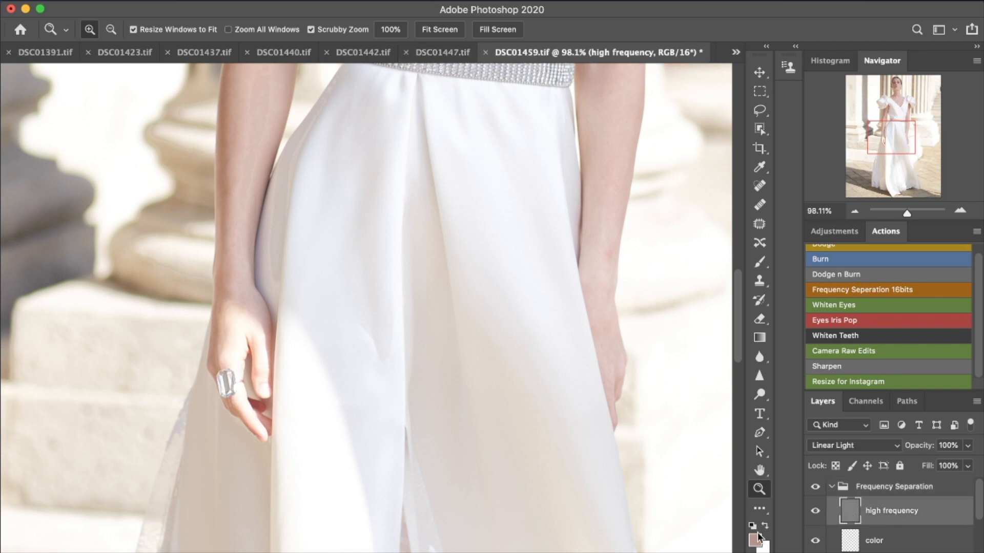
# - Set up the Healing Brush with a size of 60 px and sampling from the Current Layer only
pyautogui.press('j')
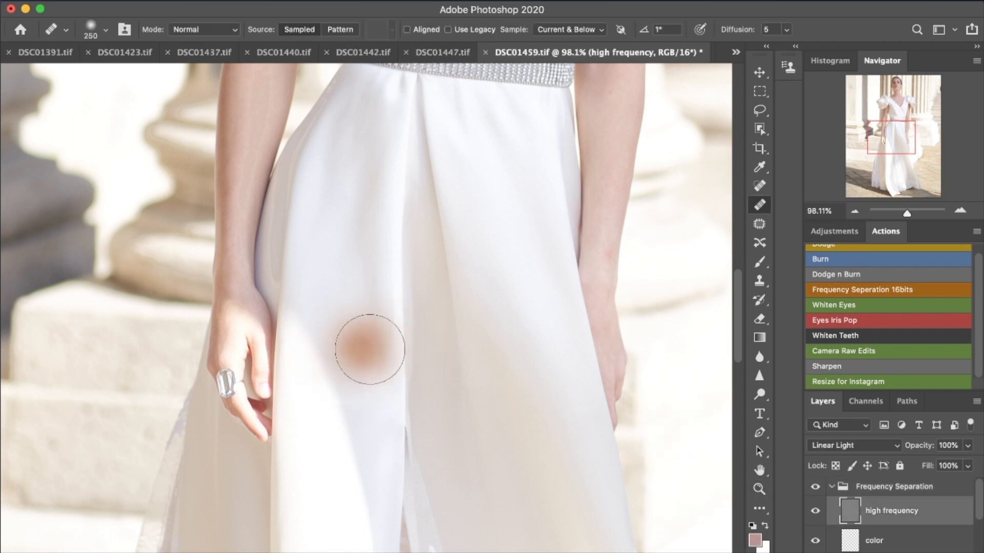
pyautogui.press('[')
pyautogui.press('[')
pyautogui.press('[')
pyautogui.press('[')
pyautogui.press('[')
pyautogui.press('[')
pyautogui.press('[')
pyautogui.press('[')
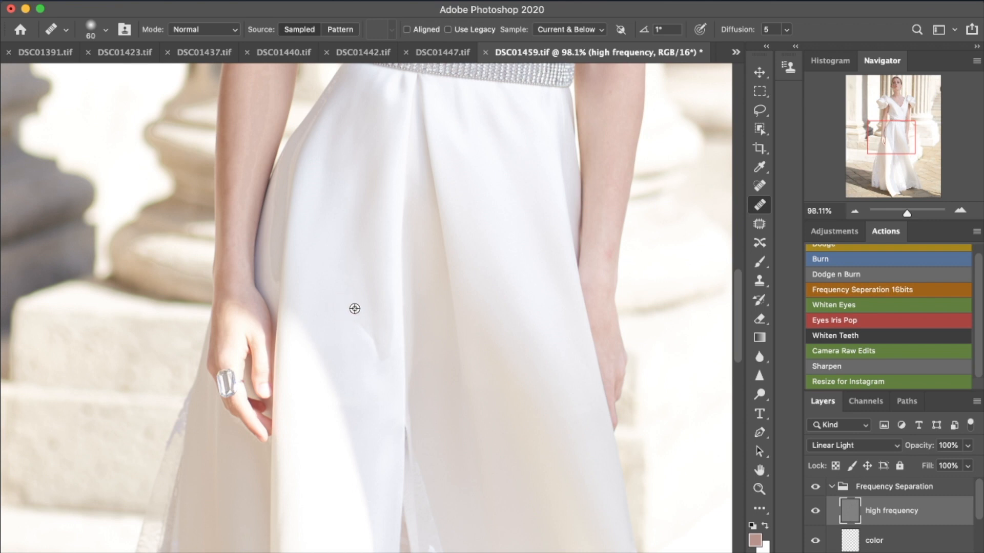
pyautogui.click(573, 29)
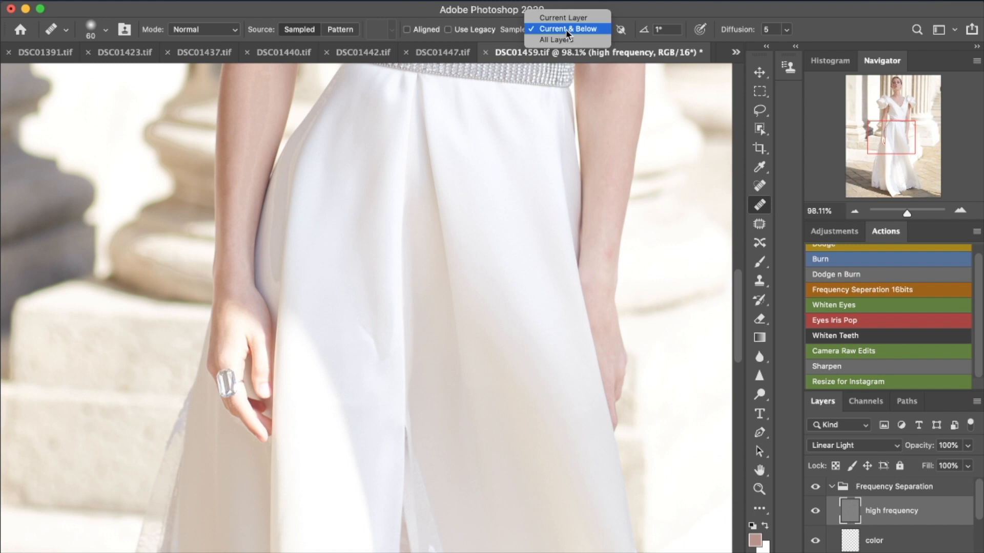
pyautogui.click(554, 19)
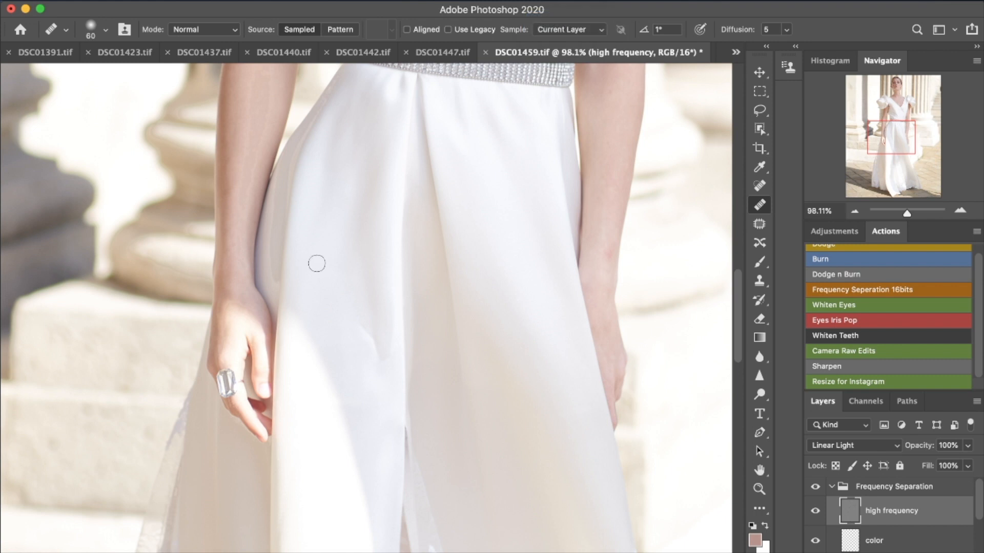
# - Heal the creases in the middle of the skirt on the high frequency layer using nearby smooth fabric as the source
pyautogui.keyDown('alt'); pyautogui.click(352, 307); pyautogui.keyUp('alt')
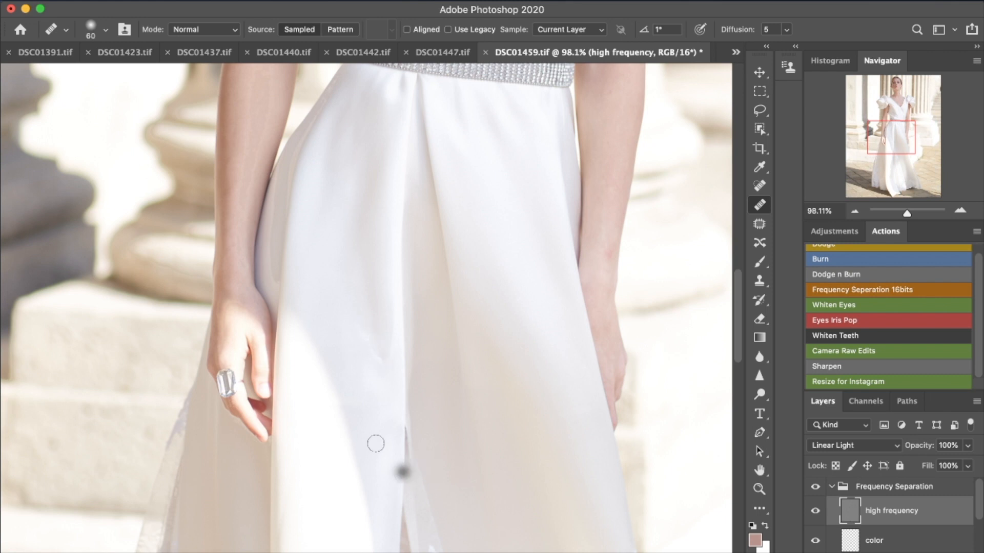
pyautogui.click(372, 347)
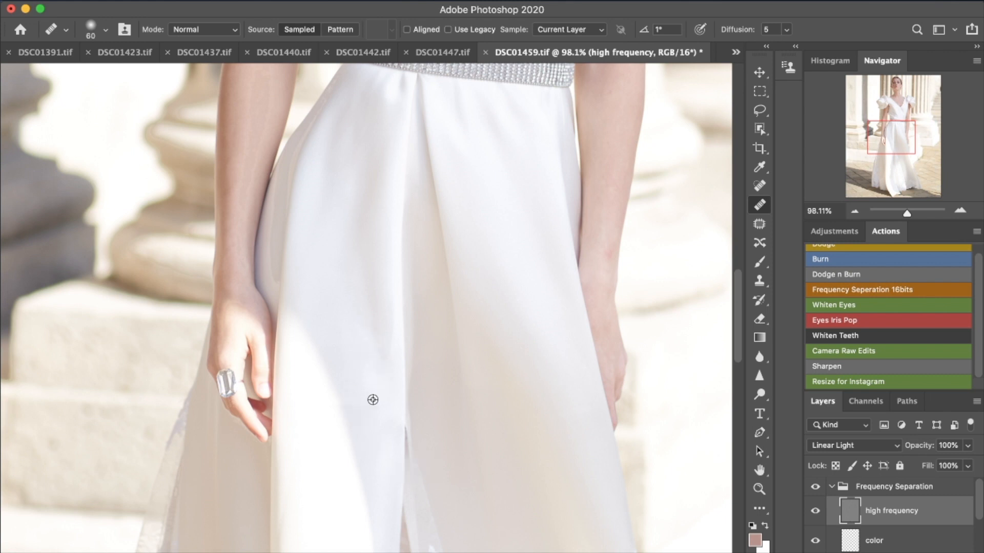
pyautogui.click(371, 338)
pyautogui.click(394, 311)
pyautogui.moveTo(394, 311); pyautogui.dragTo(384, 391)
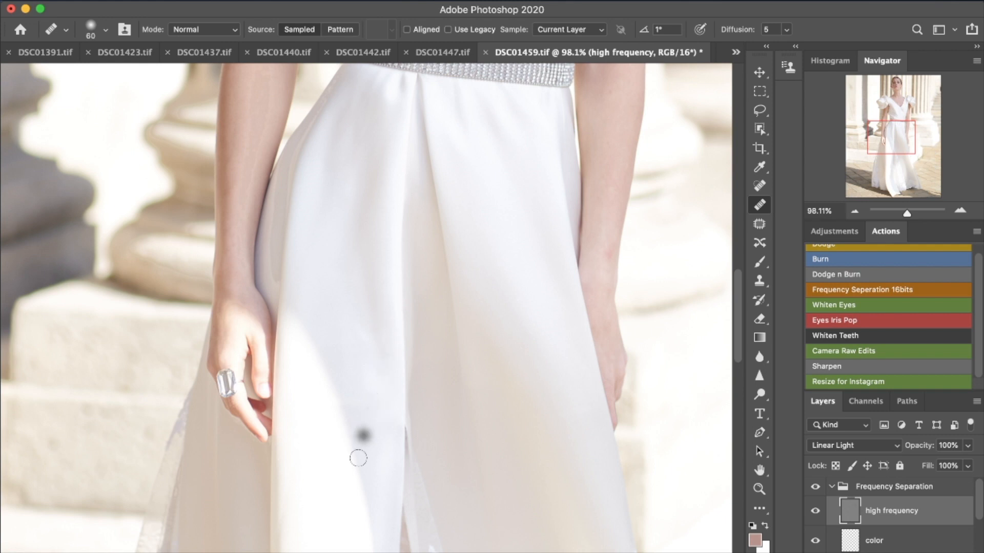
pyautogui.press('super+comma')
pyautogui.press('super+comma')
pyautogui.click(369, 487)
pyautogui.click(396, 468)
# - Compare the skirt before and after healing by hiding and showing the high frequency layer and the Frequency Separation group
pyautogui.click(813, 511)
pyautogui.click(813, 512)
pyautogui.click(815, 487)
pyautogui.click(707, 462)
pyautogui.click(328, 325)
pyautogui.click(369, 322)
pyautogui.click(553, 390)
pyautogui.click(815, 487)
pyautogui.click(815, 487)
# - Inspect the lower skirt close up and the whole dress in full view, and collapse the Frequency Separation group
pyautogui.moveTo(351, 246); pyautogui.dragTo(340, 211)
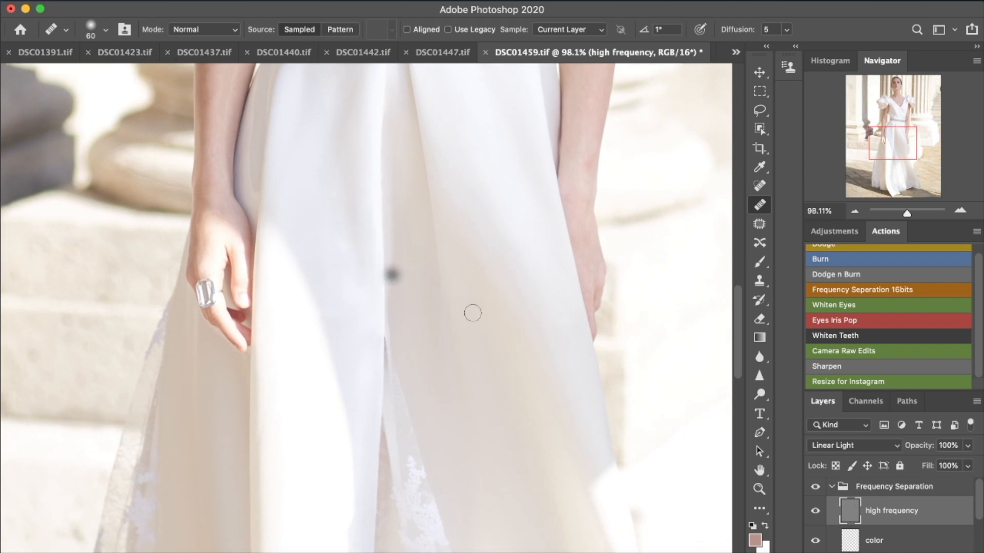
pyautogui.moveTo(450, 359); pyautogui.dragTo(423, 208)
pyautogui.moveTo(485, 359); pyautogui.dragTo(461, 279)
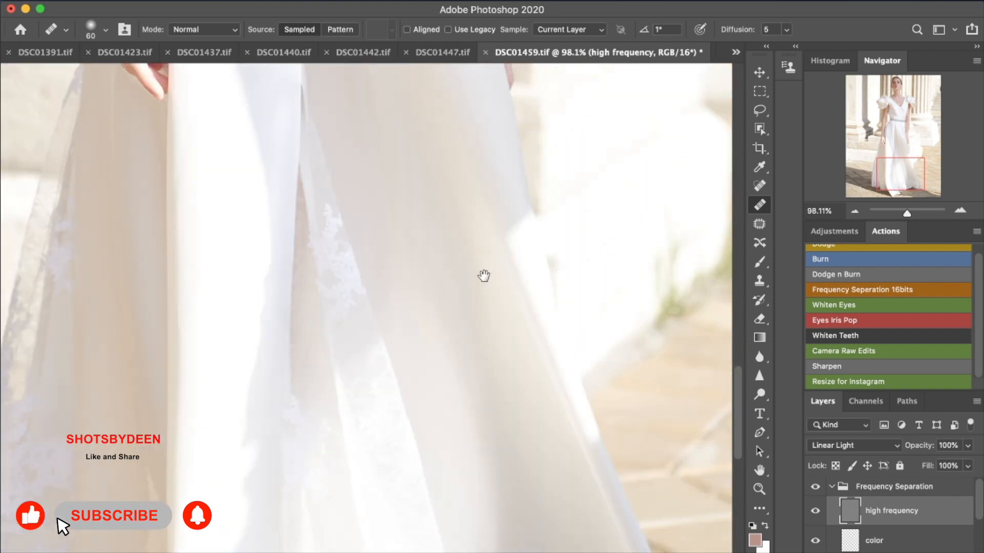
pyautogui.moveTo(484, 276); pyautogui.dragTo(494, 373)
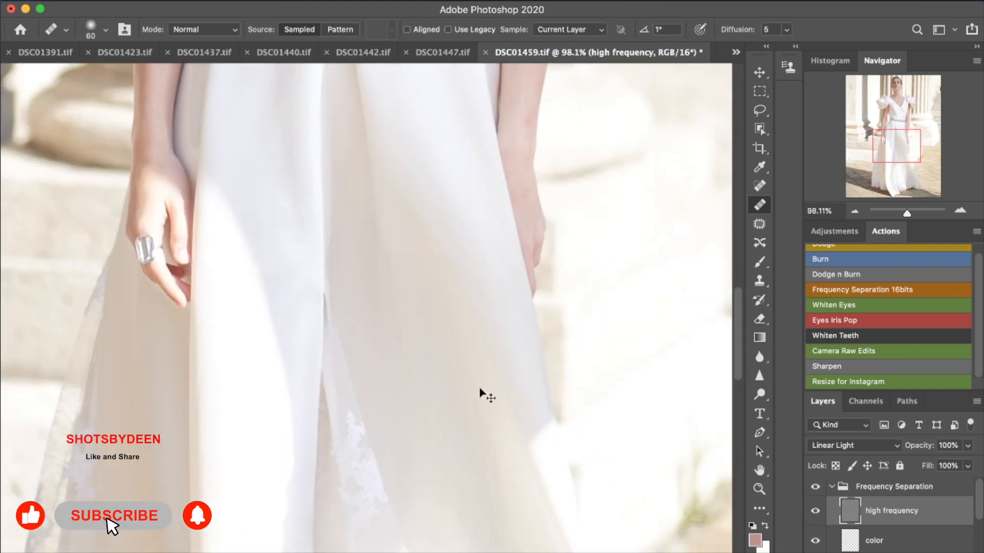
pyautogui.press('super+minus')
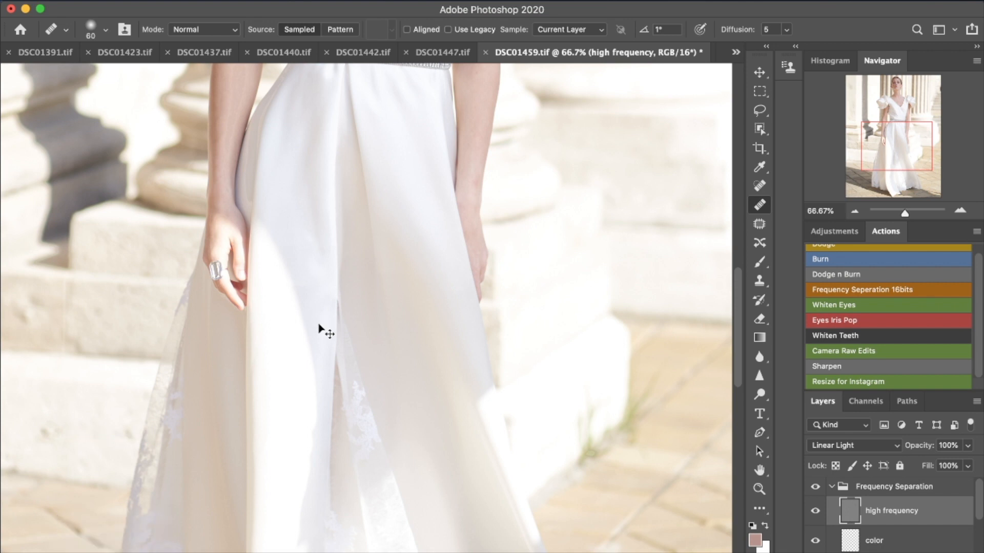
pyautogui.press('super+0')
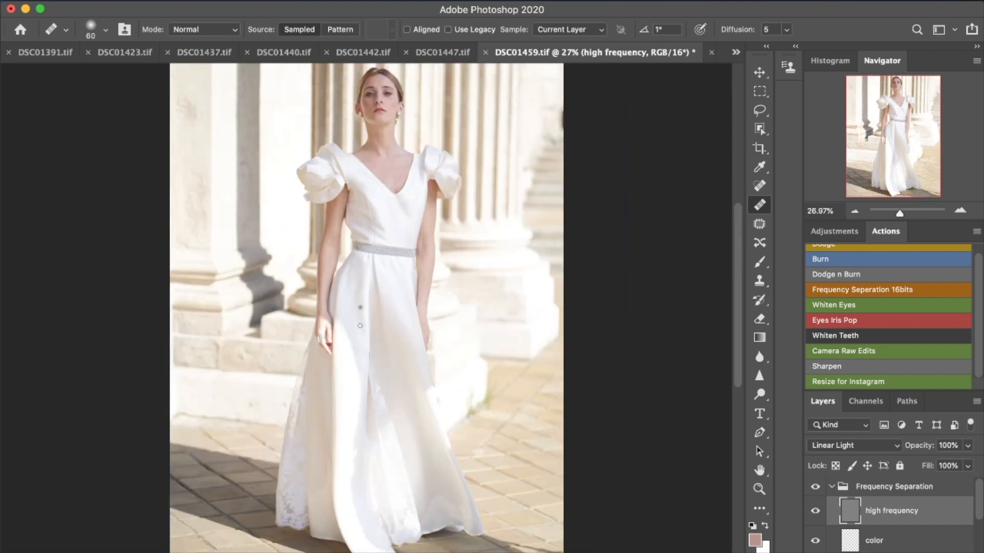
pyautogui.click(830, 488)
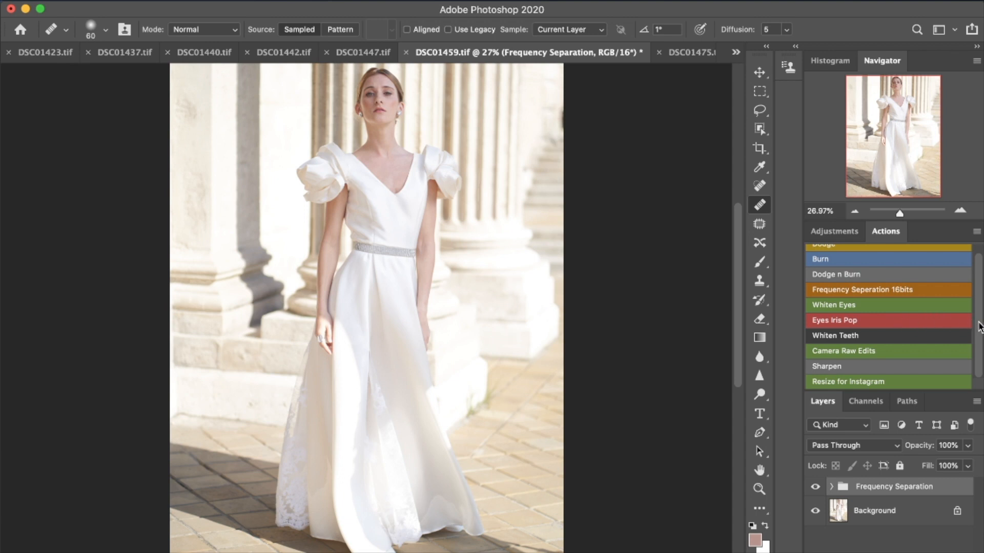
pyautogui.moveTo(980, 332); pyautogui.dragTo(980, 304)
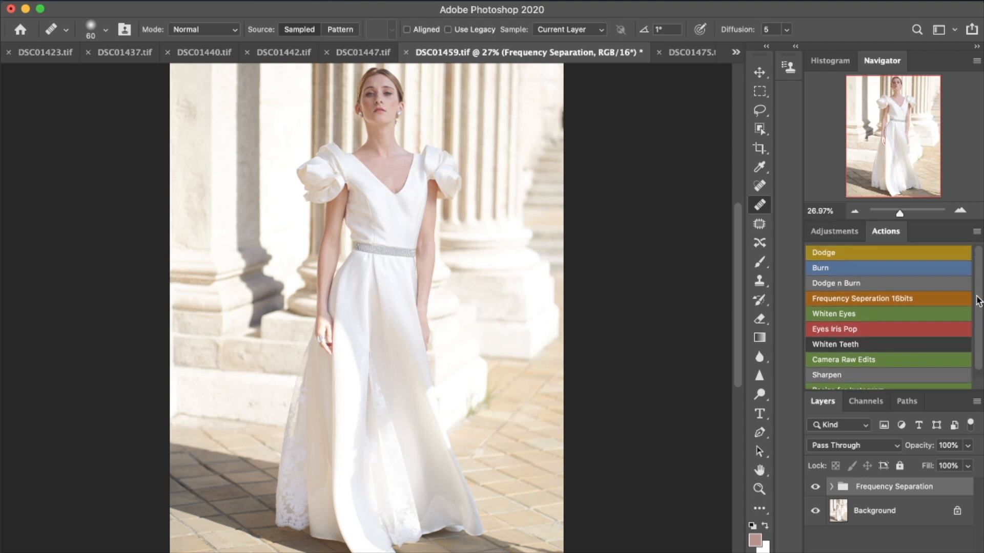
pyautogui.scroll(-1, 910, 323)
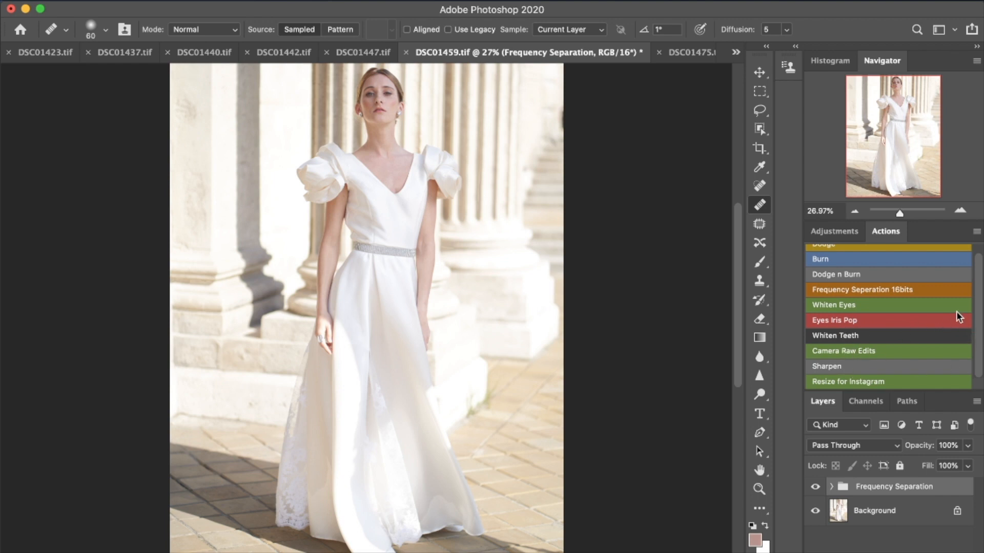
pyautogui.scroll(1, 977, 310)
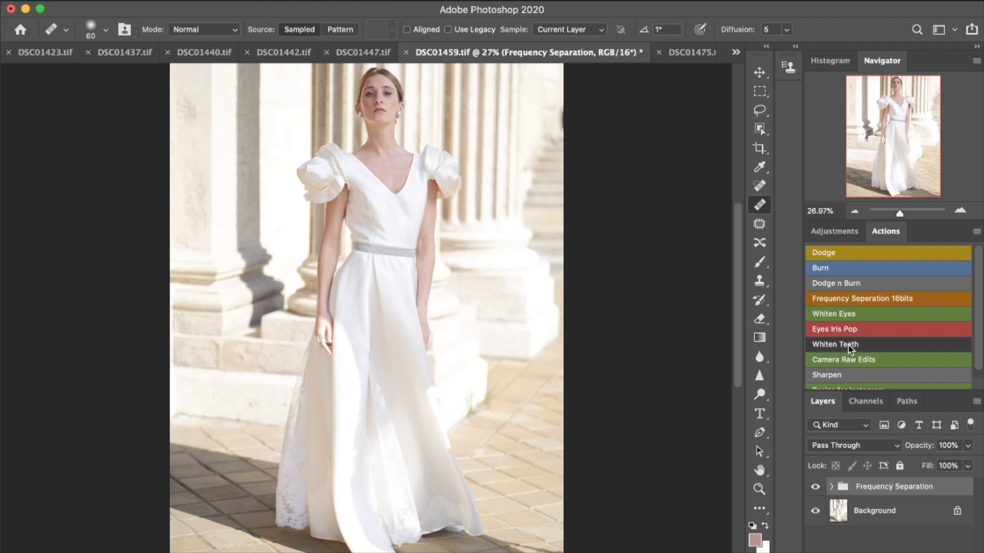
pyautogui.scroll(-1, 979, 339)
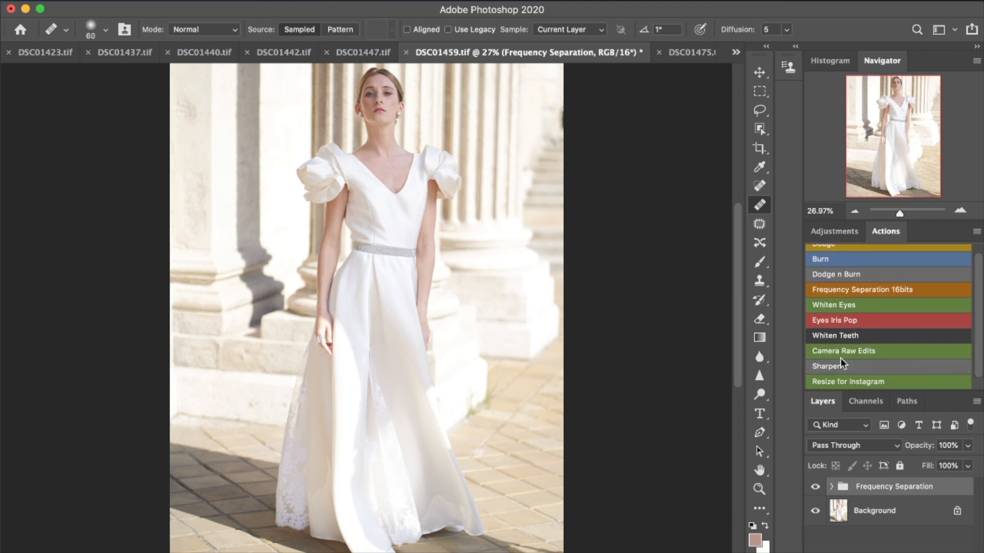